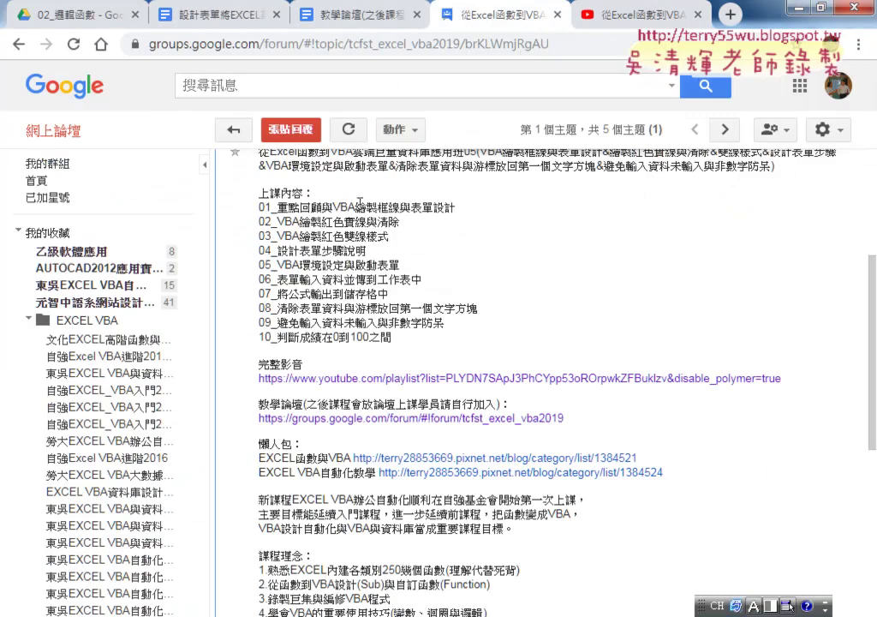
Step: Highlight 框線 in lesson item 01 of the forum post
{"action": "left_click_drag", "start_coordinate": [332, 208], "coordinate": [399, 208]}
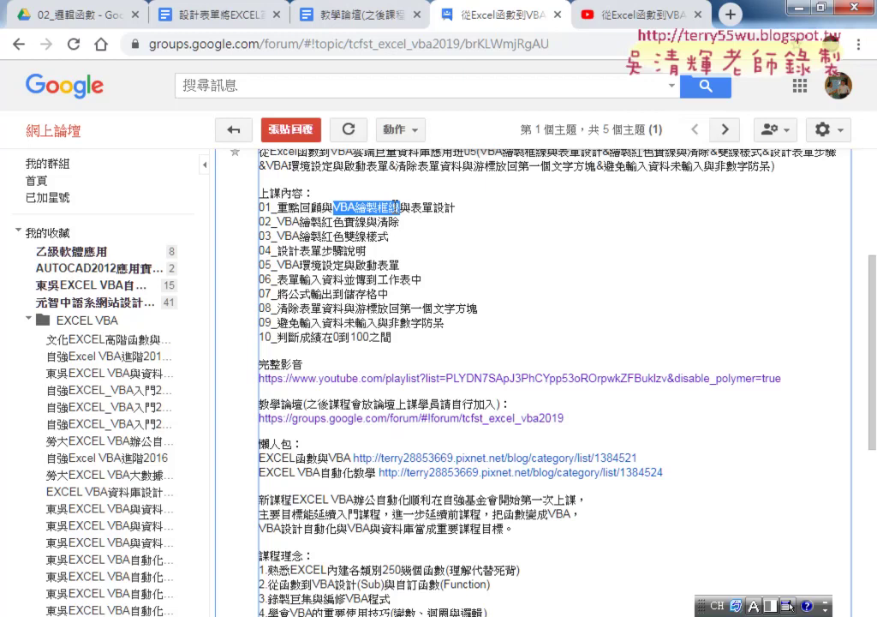
{"action": "left_click_drag", "start_coordinate": [378, 208], "coordinate": [399, 207]}
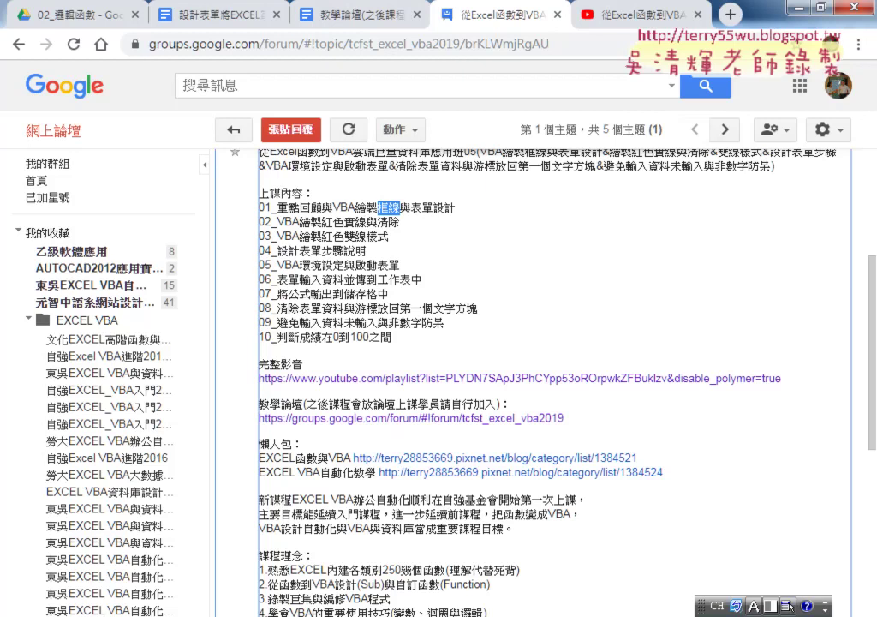
Step: Switch to the Excel gradebook and select cell B6, which holds the score 66
{"action": "key", "text": "alt+Tab"}
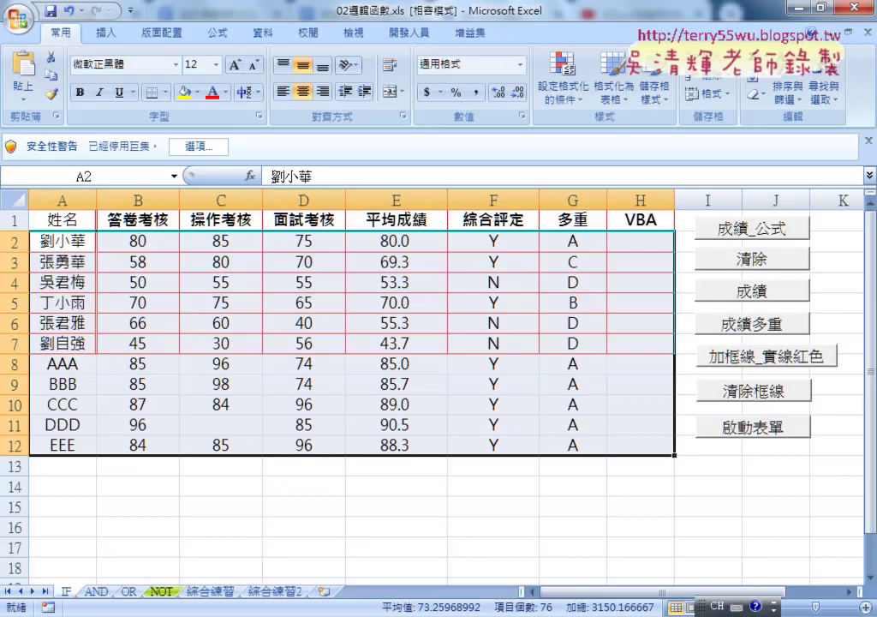
{"action": "left_click", "coordinate": [172, 328]}
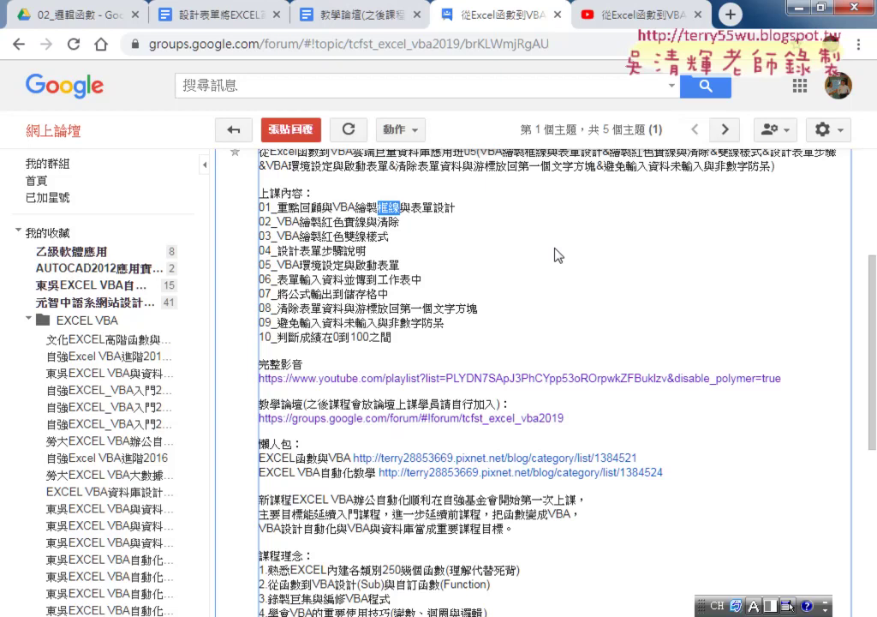
Step: Highlight 表單設計 in lesson item 01 and open the 設計表單將EXCEL當成資料庫存資料 notes
{"action": "left_click_drag", "start_coordinate": [412, 208], "coordinate": [455, 209]}
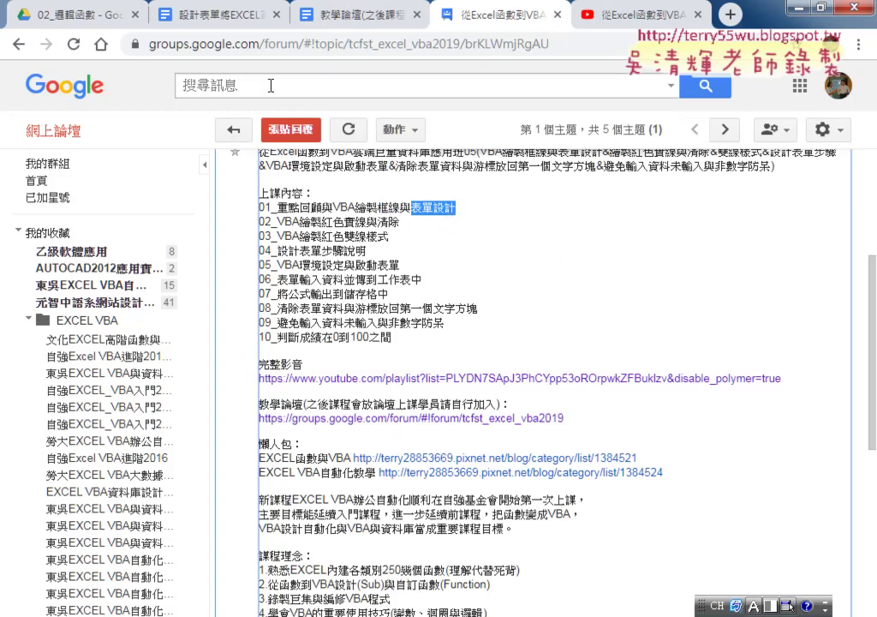
{"action": "left_click", "coordinate": [176, 16]}
Step: Scroll through the notes' UserForm screenshot and add-record VBA code
{"action": "scroll", "coordinate": [351, 244], "scroll_direction": "down", "scroll_amount": 3}
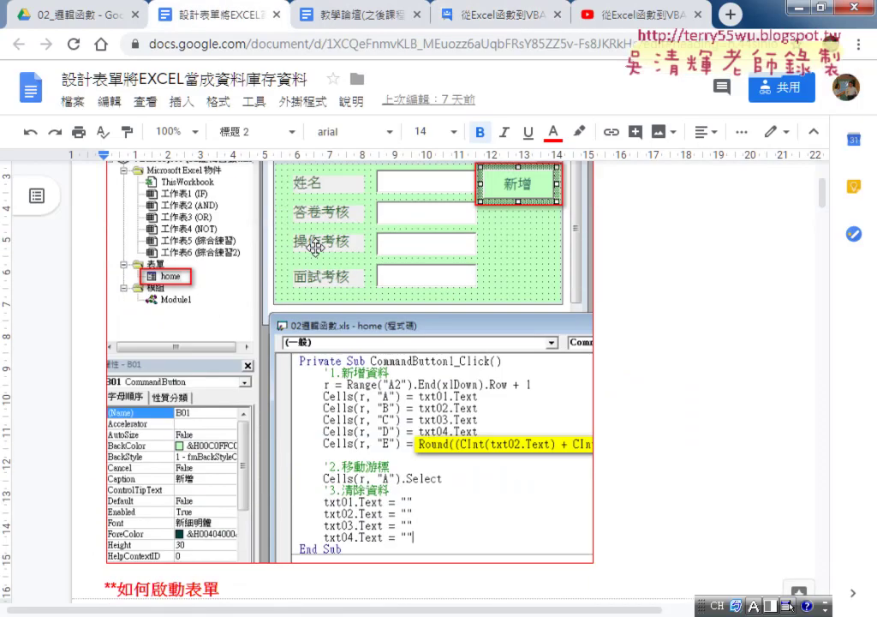
{"action": "scroll", "coordinate": [286, 227], "scroll_direction": "up", "scroll_amount": 2}
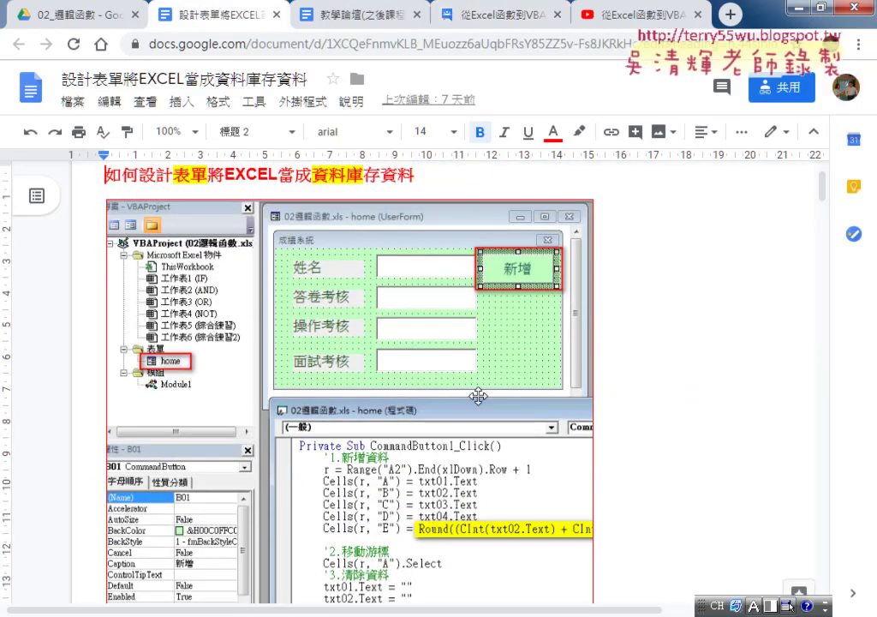
{"action": "scroll", "coordinate": [403, 392], "scroll_direction": "down", "scroll_amount": 2}
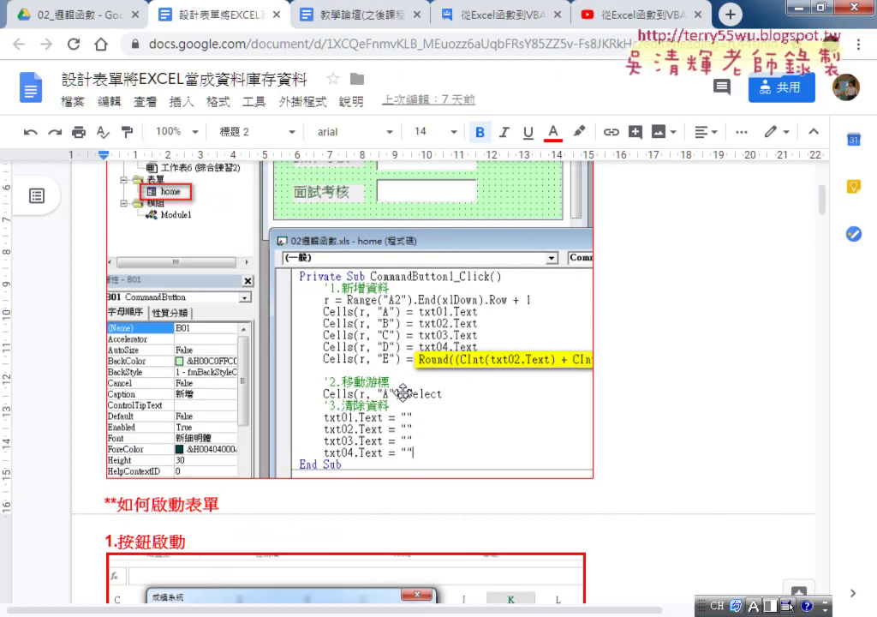
{"action": "scroll", "coordinate": [402, 393], "scroll_direction": "up", "scroll_amount": 1}
{"action": "scroll", "coordinate": [402, 393], "scroll_direction": "up", "scroll_amount": 1}
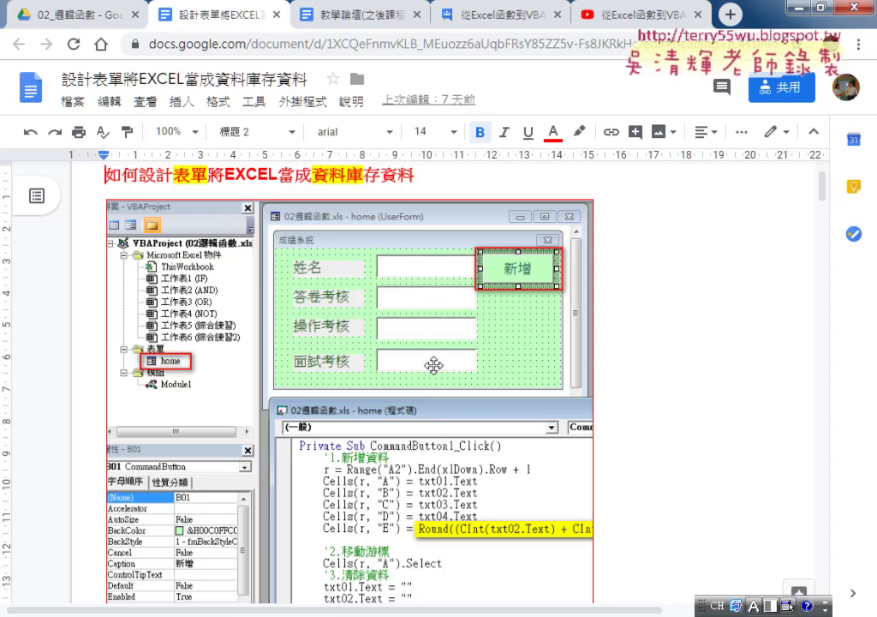
{"action": "scroll", "coordinate": [432, 366], "scroll_direction": "down", "scroll_amount": 2}
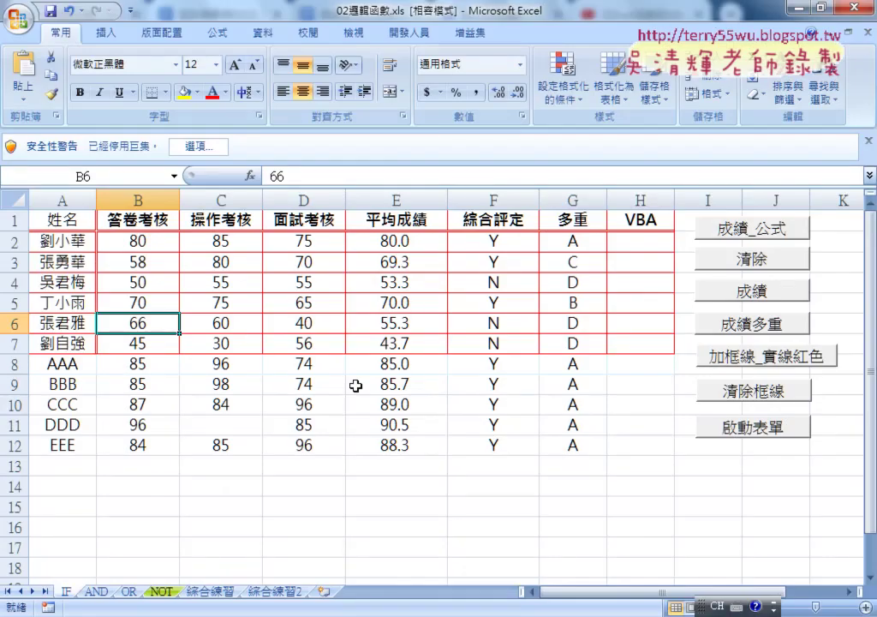
Step: Inspect row 8's AVERAGE formula in E8, the grading formula in G8, and the input cells A8:D8
{"action": "left_click", "coordinate": [390, 363]}
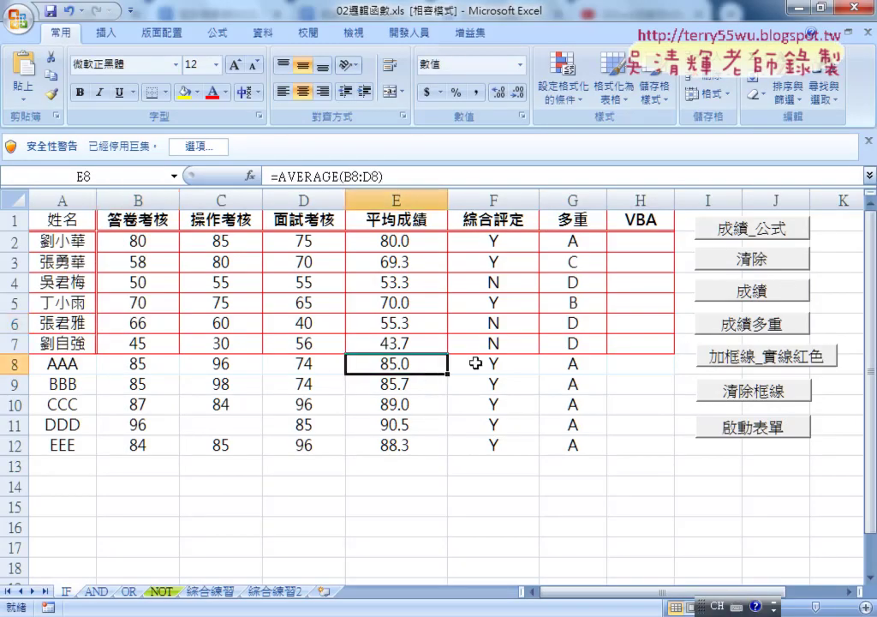
{"action": "left_click", "coordinate": [555, 360]}
{"action": "left_click_drag", "start_coordinate": [407, 366], "coordinate": [533, 360]}
{"action": "left_click_drag", "start_coordinate": [72, 364], "coordinate": [304, 364]}
{"action": "left_click_drag", "start_coordinate": [382, 365], "coordinate": [573, 367]}
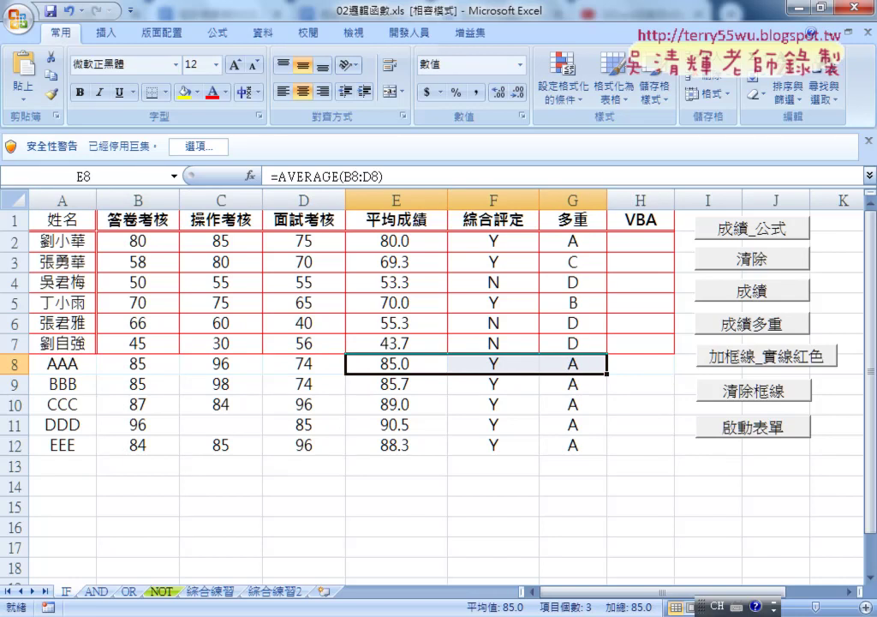
{"action": "left_click", "coordinate": [235, 504]}
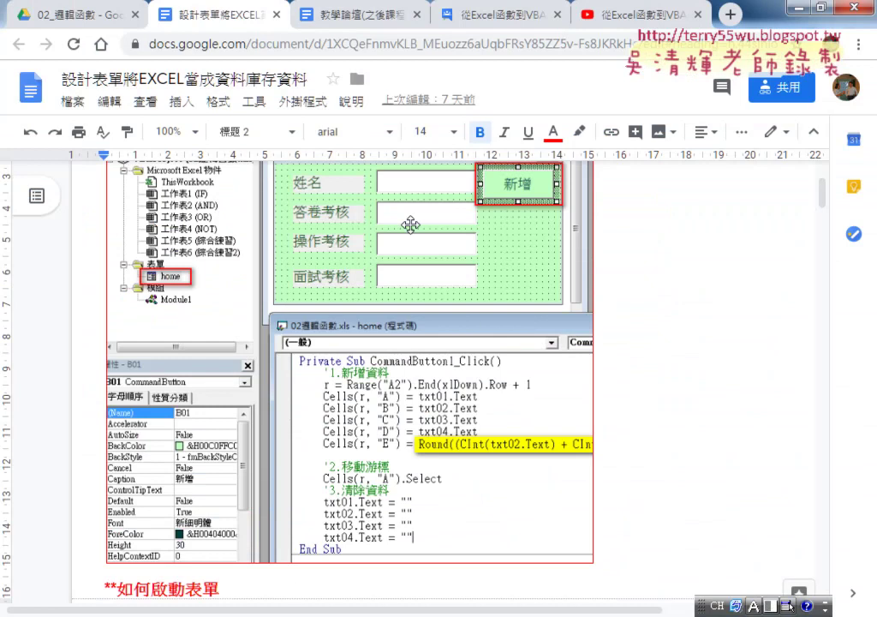
Step: Enable the workbook's disabled macros with the security warning's 啟用這個內容 option
{"action": "scroll", "coordinate": [411, 223], "scroll_direction": "up", "scroll_amount": 2}
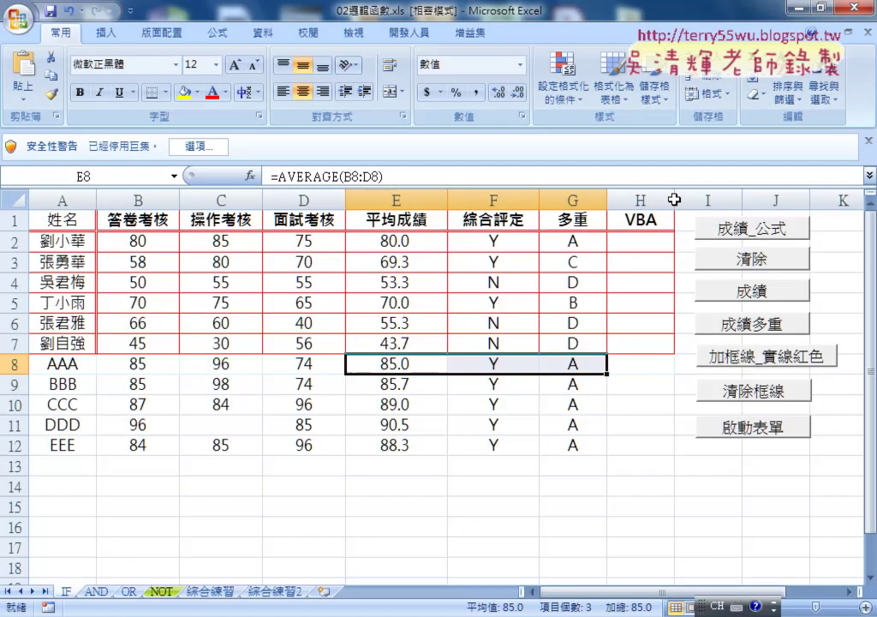
{"action": "left_click", "coordinate": [198, 150]}
{"action": "left_click", "coordinate": [272, 321]}
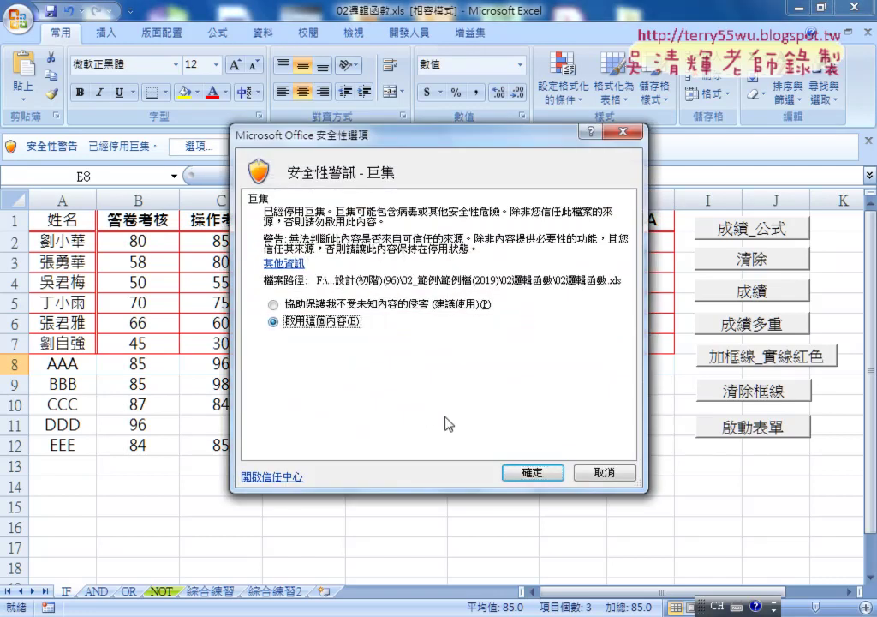
{"action": "left_click", "coordinate": [532, 472]}
{"action": "left_click", "coordinate": [519, 430]}
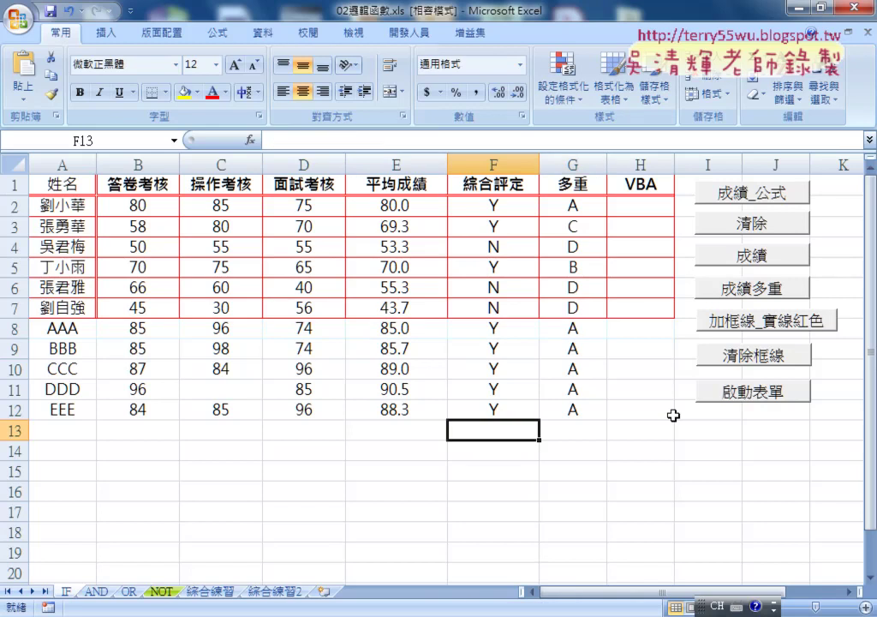
Step: Launch the 成績系統 form with 啟動表單 and move it to the upper right
{"action": "left_click", "coordinate": [742, 392]}
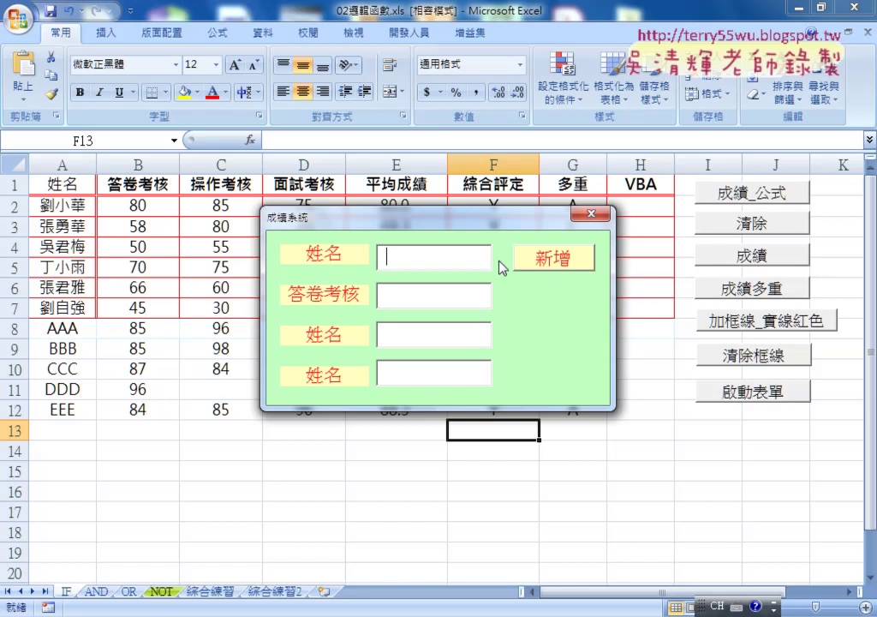
{"action": "left_click_drag", "start_coordinate": [500, 216], "coordinate": [685, 139]}
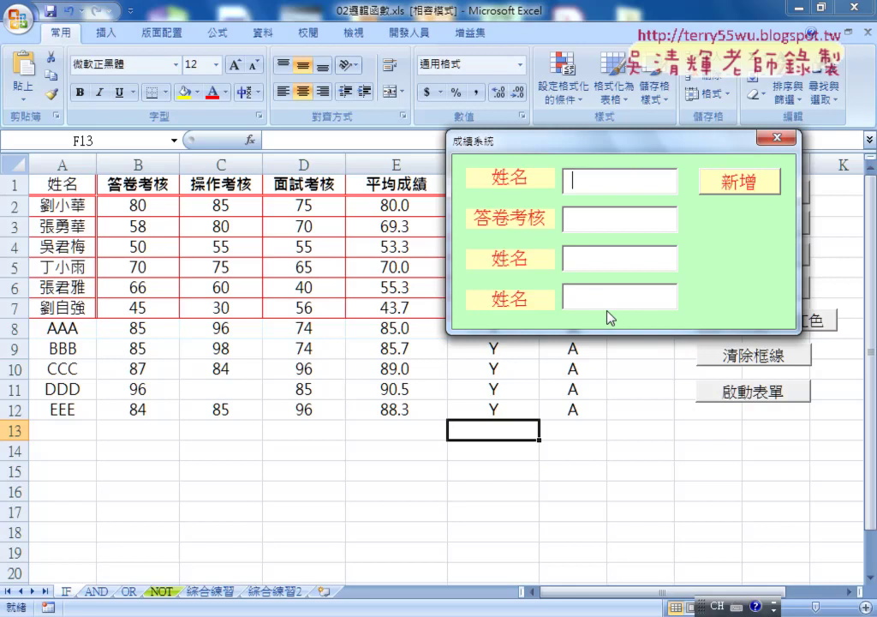
Step: Enter the name FFF with scores 85, 96 and 96 in the form
{"action": "type", "text": "FFF"}
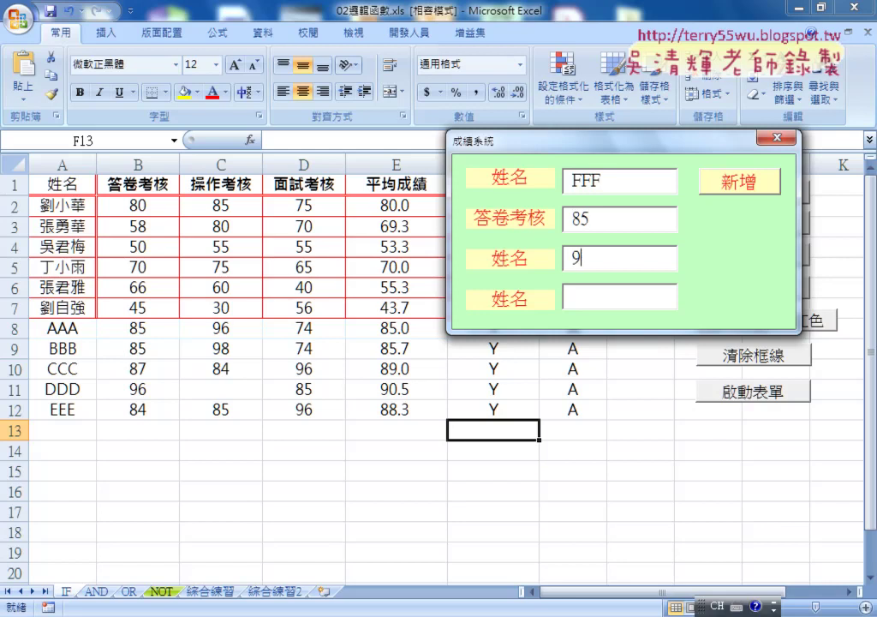
{"action": "type", "text": "96"}
{"action": "key", "text": "Tab"}
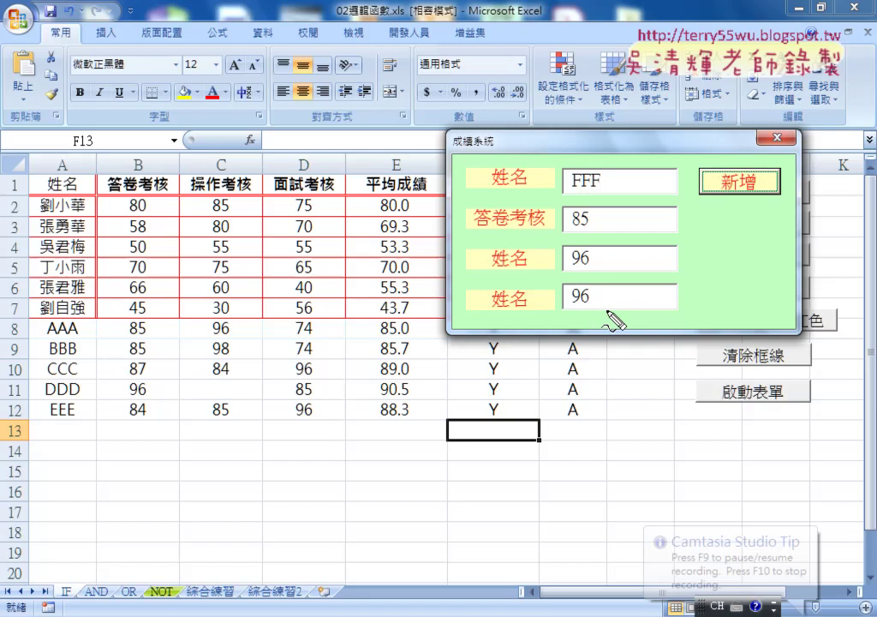
{"action": "mouse_move", "coordinate": [591, 290]}
{"action": "left_mouse_down"}
{"action": "mouse_move", "coordinate": [591, 307]}
{"action": "mouse_move", "coordinate": [717, 231]}
{"action": "mouse_move", "coordinate": [721, 199]}
{"action": "left_mouse_up"}
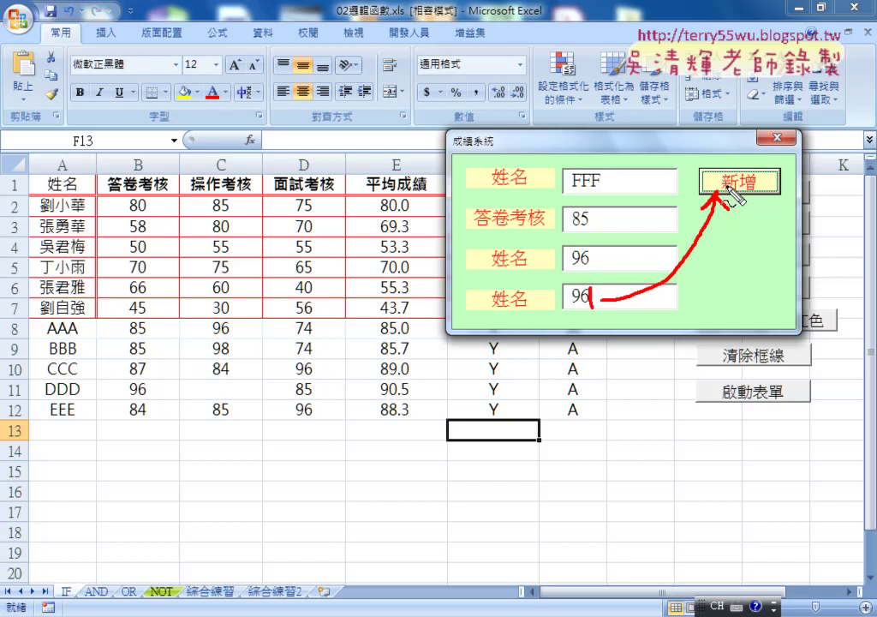
{"action": "key", "text": "Escape"}
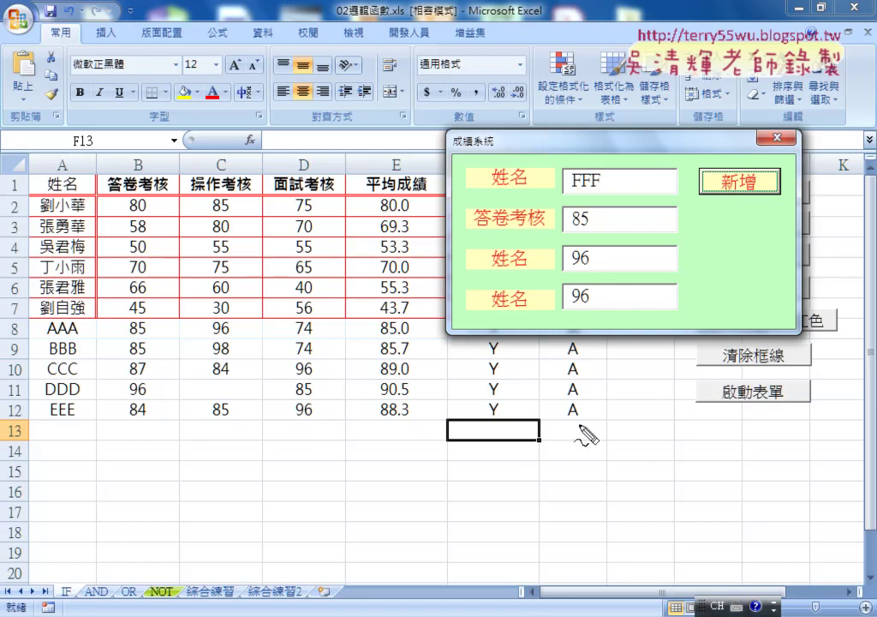
{"action": "left_click_drag", "start_coordinate": [32, 449], "coordinate": [325, 447]}
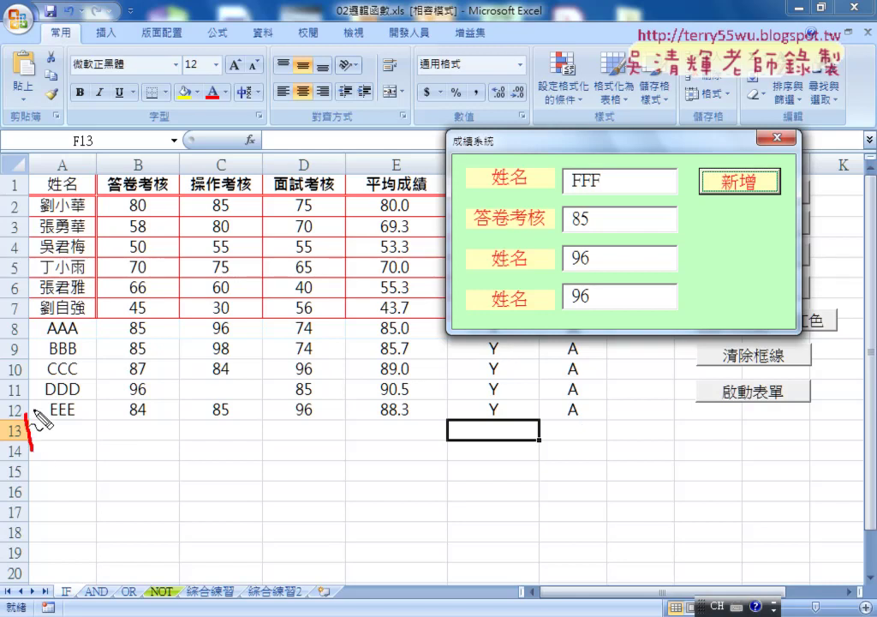
{"action": "left_click_drag", "start_coordinate": [45, 446], "coordinate": [301, 437]}
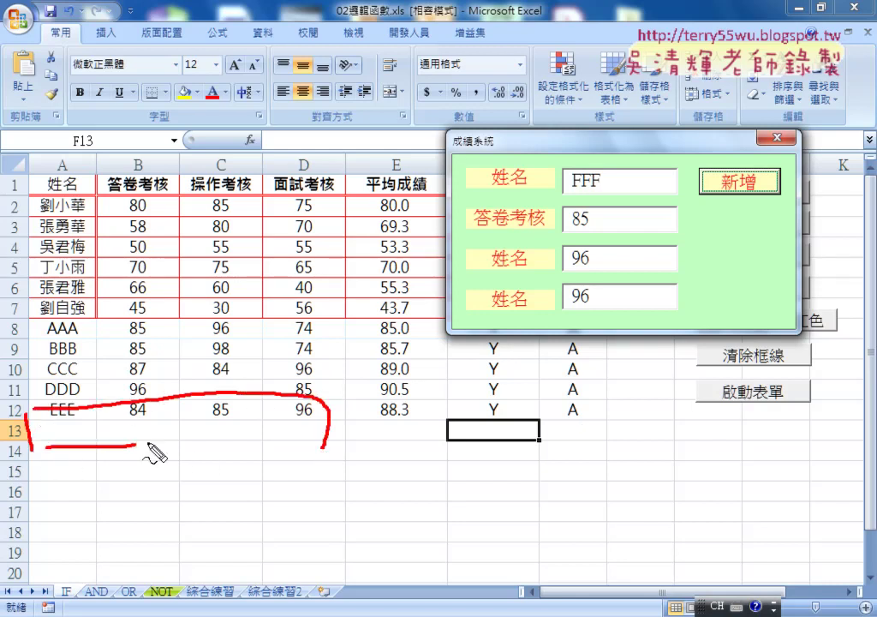
{"action": "mouse_move", "coordinate": [561, 310]}
{"action": "left_mouse_down"}
{"action": "mouse_move", "coordinate": [587, 325]}
{"action": "mouse_move", "coordinate": [576, 323]}
{"action": "left_mouse_up"}
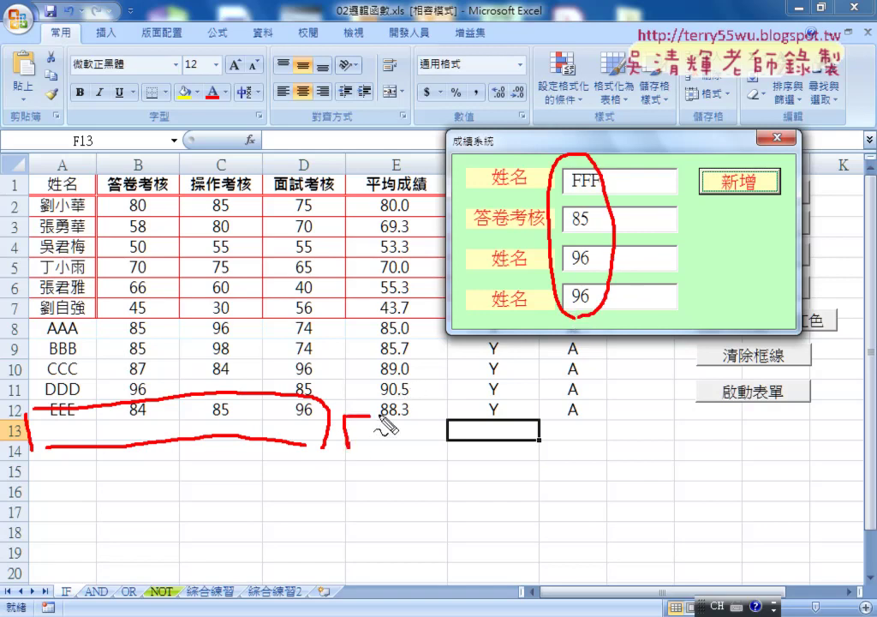
{"action": "mouse_move", "coordinate": [348, 445]}
{"action": "left_mouse_down"}
{"action": "mouse_move", "coordinate": [591, 415]}
{"action": "mouse_move", "coordinate": [350, 445]}
{"action": "left_mouse_up"}
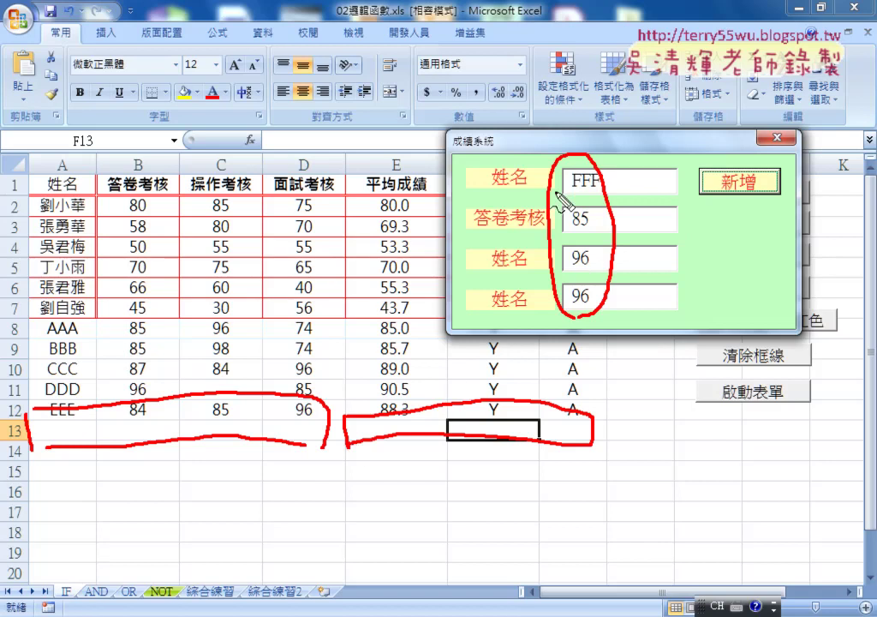
{"action": "left_click_drag", "start_coordinate": [379, 206], "coordinate": [75, 419]}
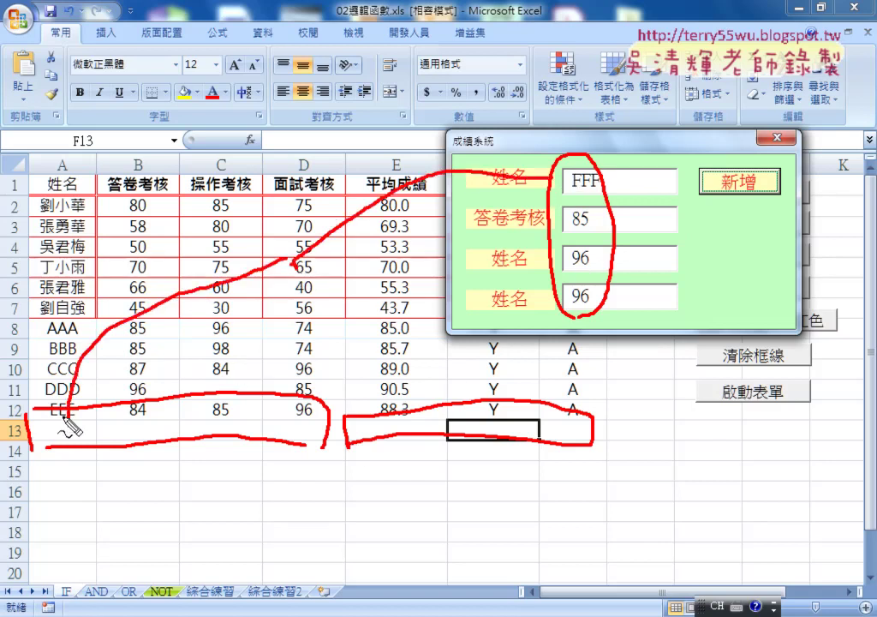
{"action": "left_click_drag", "start_coordinate": [569, 191], "coordinate": [604, 191]}
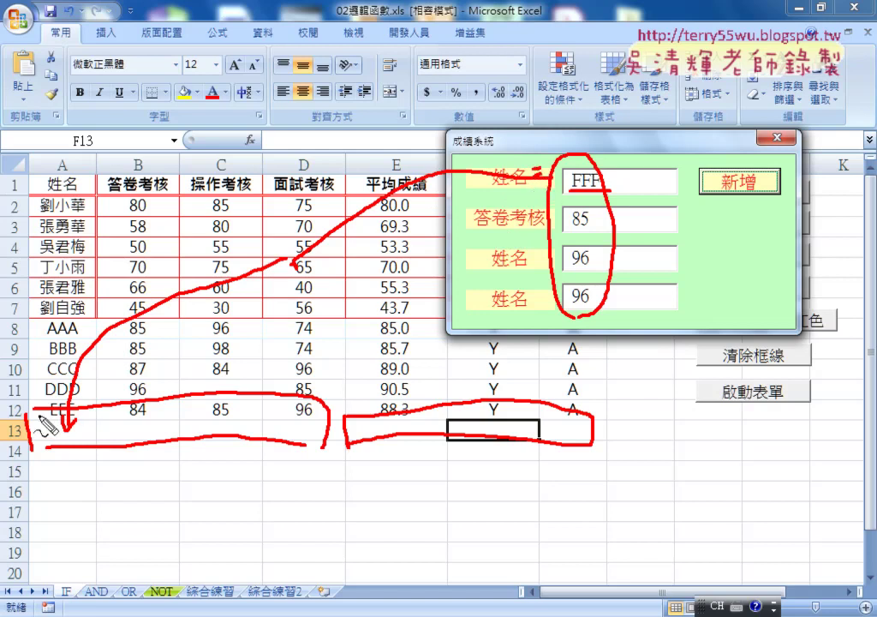
{"action": "left_click_drag", "start_coordinate": [8, 428], "coordinate": [21, 434]}
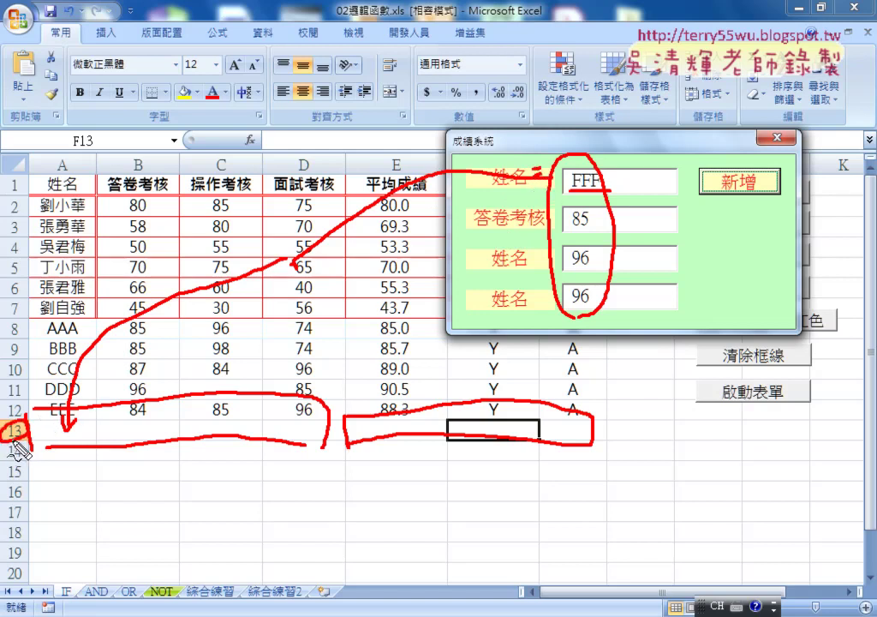
{"action": "left_click_drag", "start_coordinate": [65, 205], "coordinate": [60, 300]}
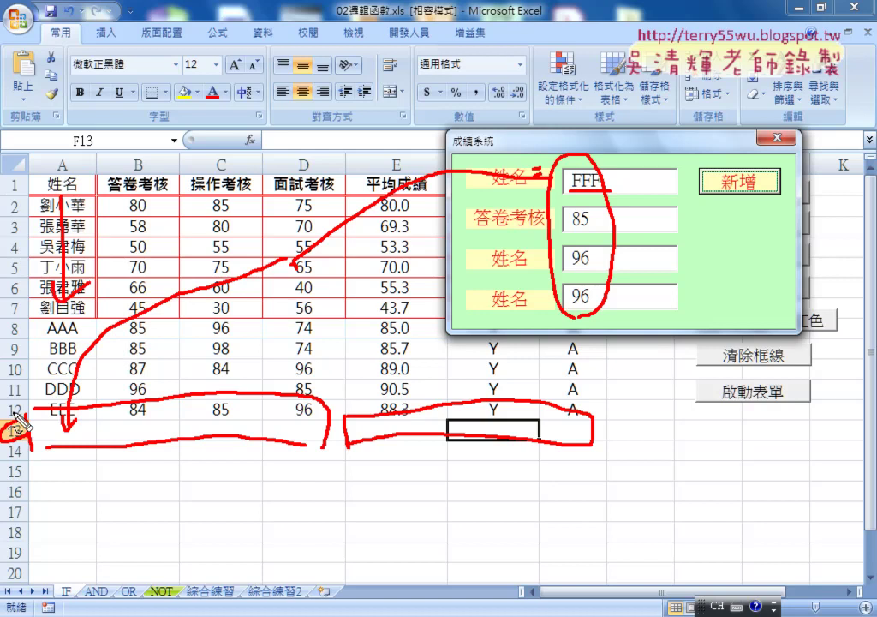
{"action": "mouse_move", "coordinate": [17, 396]}
{"action": "left_mouse_down"}
{"action": "mouse_move", "coordinate": [33, 422]}
{"action": "mouse_move", "coordinate": [31, 446]}
{"action": "left_mouse_up"}
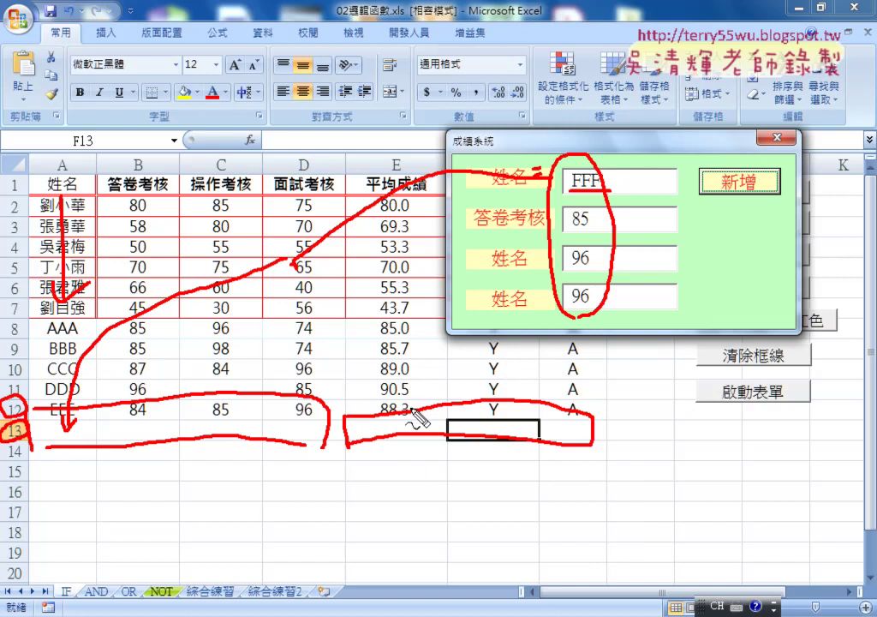
{"action": "left_click_drag", "start_coordinate": [403, 401], "coordinate": [412, 415]}
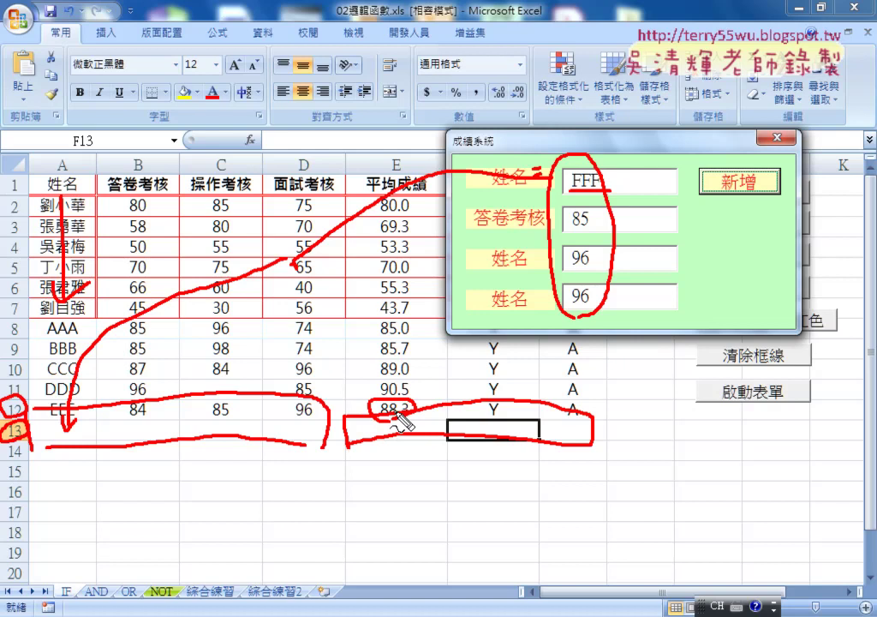
{"action": "left_click_drag", "start_coordinate": [295, 355], "coordinate": [307, 362]}
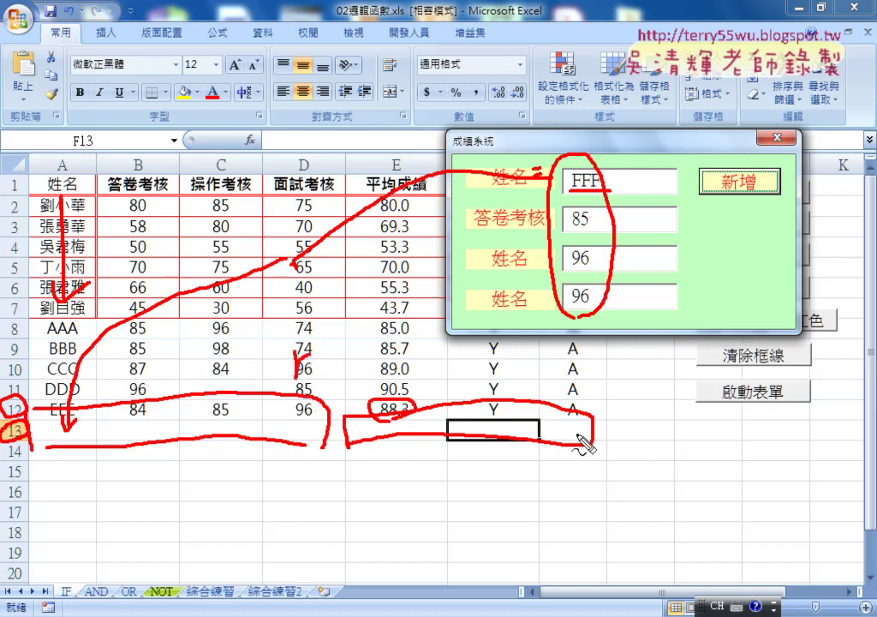
Step: Add FFF's record as row 13, then confirm the form rejects a blank name
{"action": "key", "text": "Escape"}
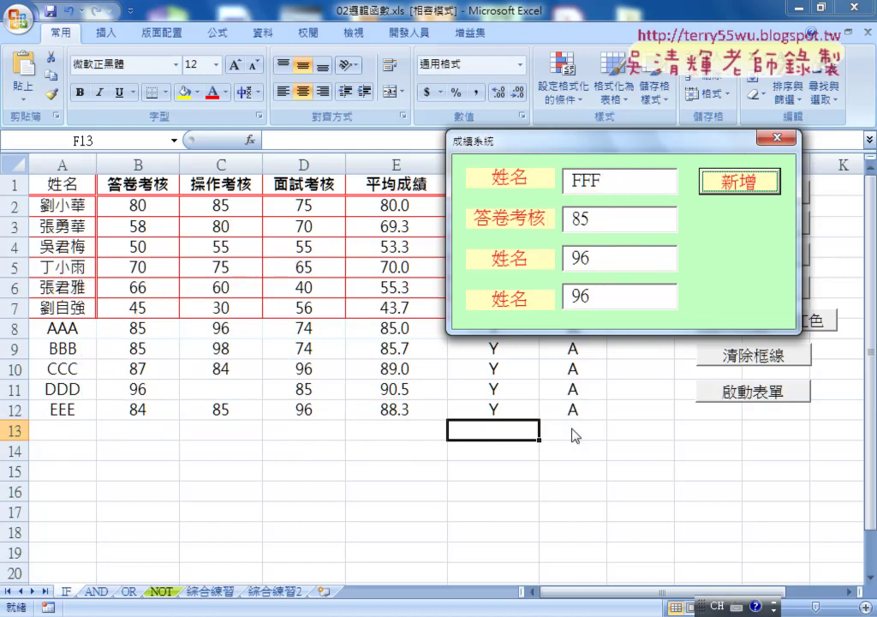
{"action": "left_click", "coordinate": [758, 181]}
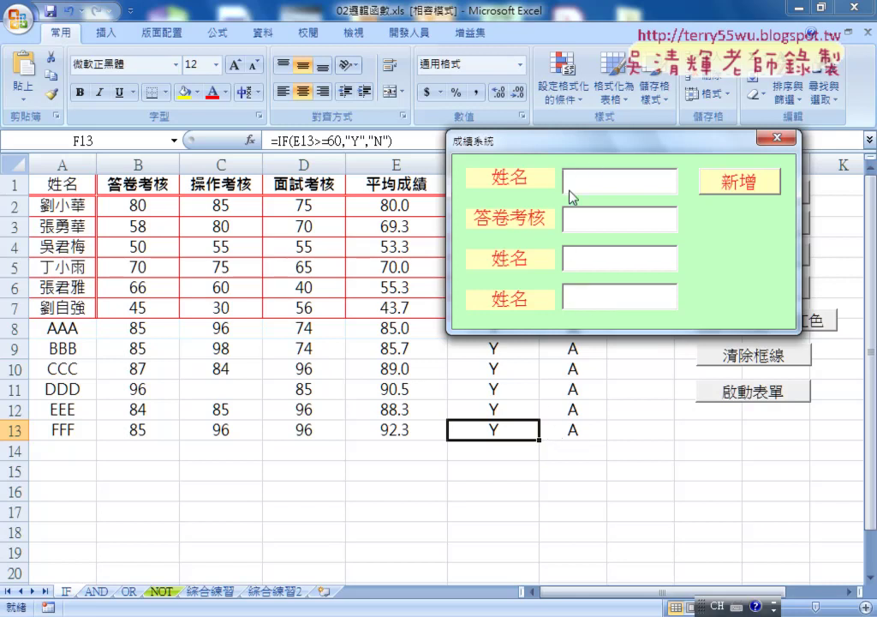
{"action": "left_click", "coordinate": [739, 182]}
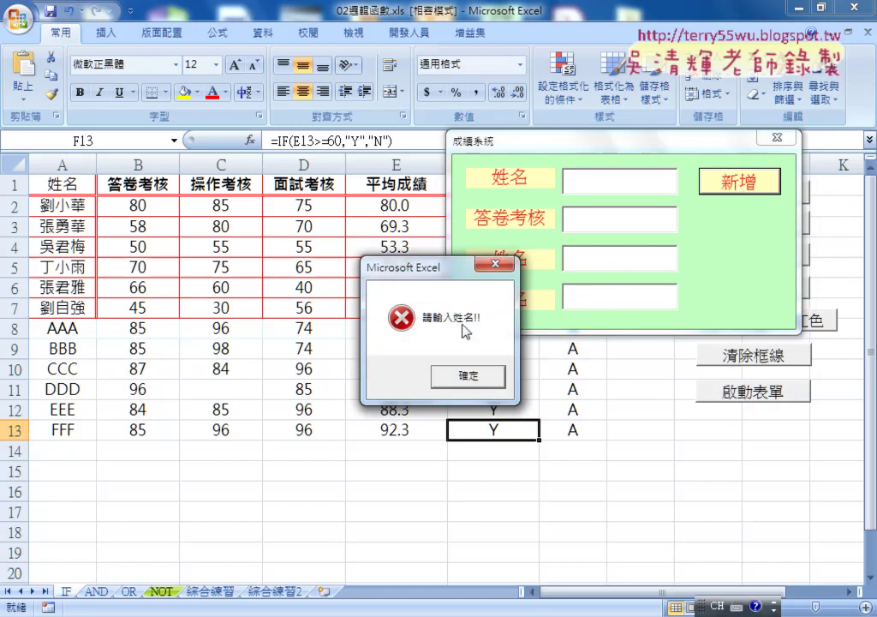
{"action": "left_click", "coordinate": [474, 380]}
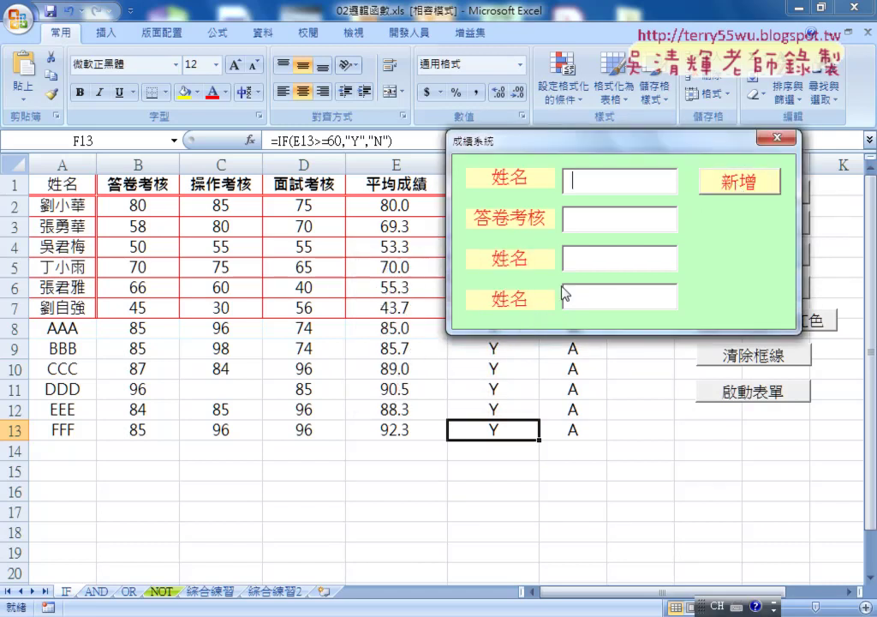
Step: Enter the name GGG and confirm submitting without scores is rejected
{"action": "type", "text": "GGG"}
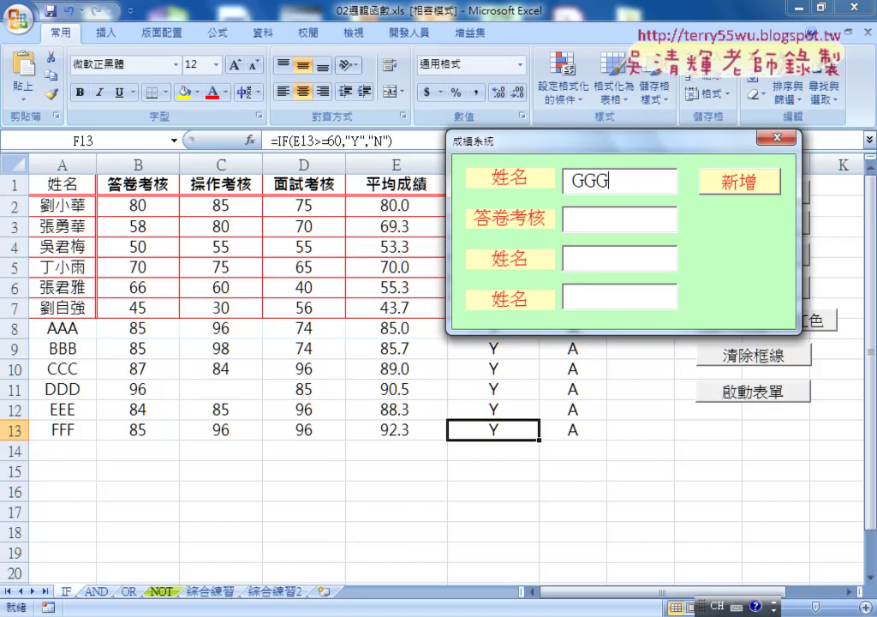
{"action": "left_click", "coordinate": [732, 185]}
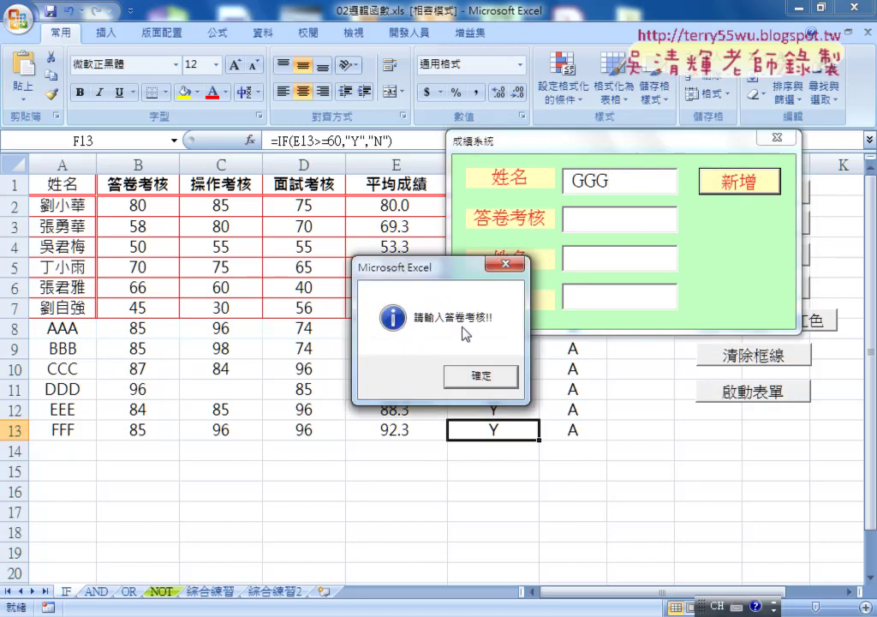
{"action": "left_click", "coordinate": [482, 377]}
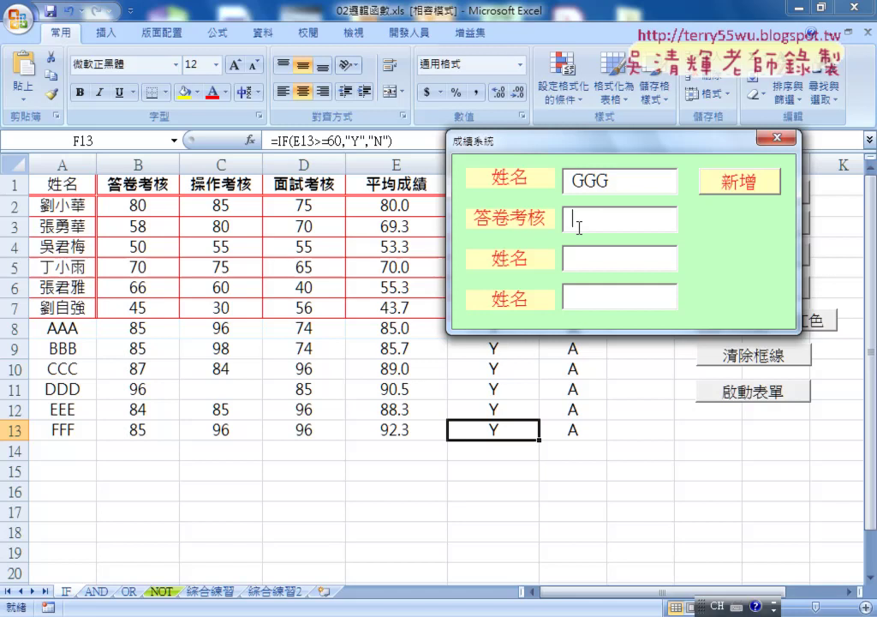
Step: Fill GGG's three score boxes with 95, 120 and 160
{"action": "type", "text": "95"}
{"action": "key", "text": "Tab"}
{"action": "type", "text": "12"}
{"action": "type", "text": "0"}
{"action": "key", "text": "Tab"}
{"action": "type", "text": "160"}
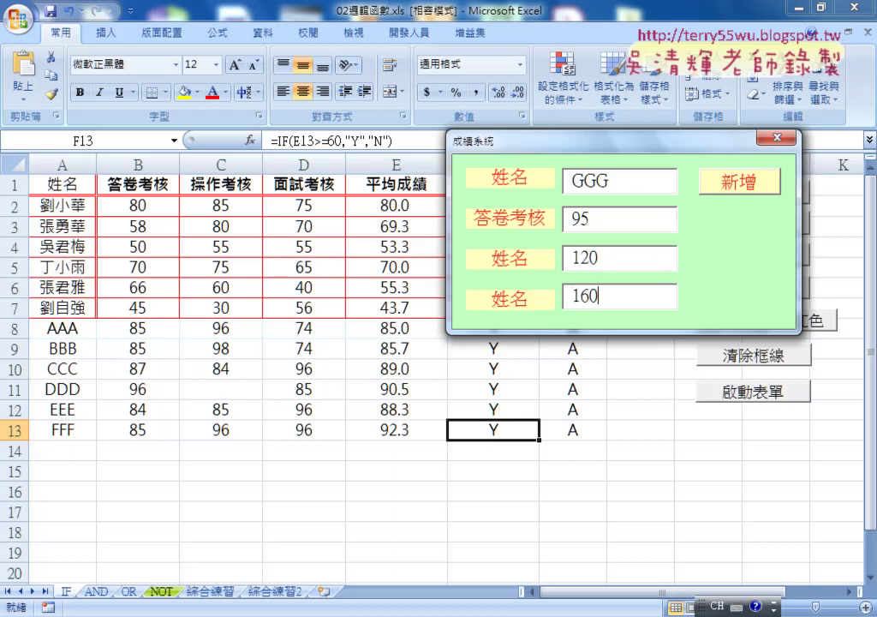
Step: Test out-of-range rejection: change GGG's 120 score to 20, then dismiss the error for 160
{"action": "left_click_drag", "start_coordinate": [599, 257], "coordinate": [566, 257]}
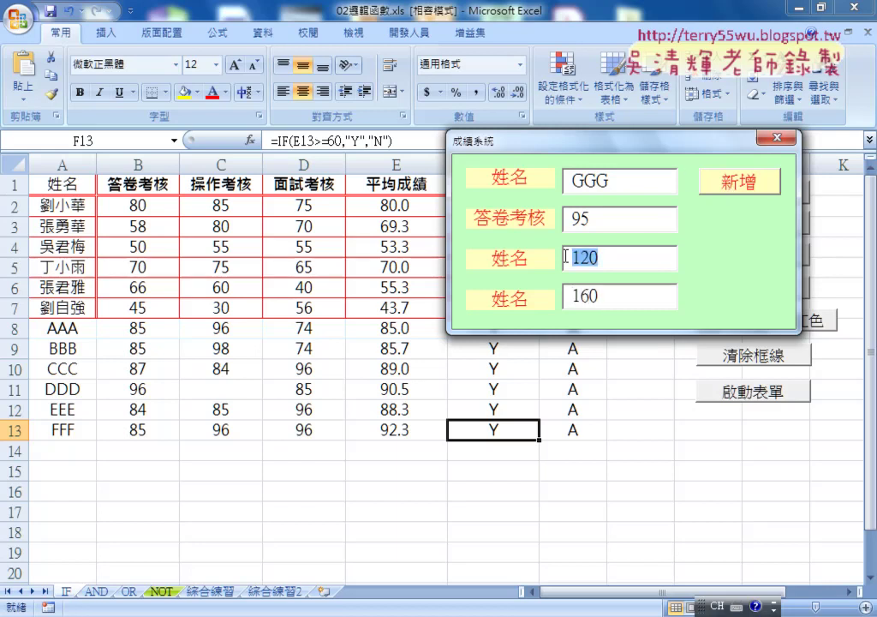
{"action": "left_click", "coordinate": [754, 186]}
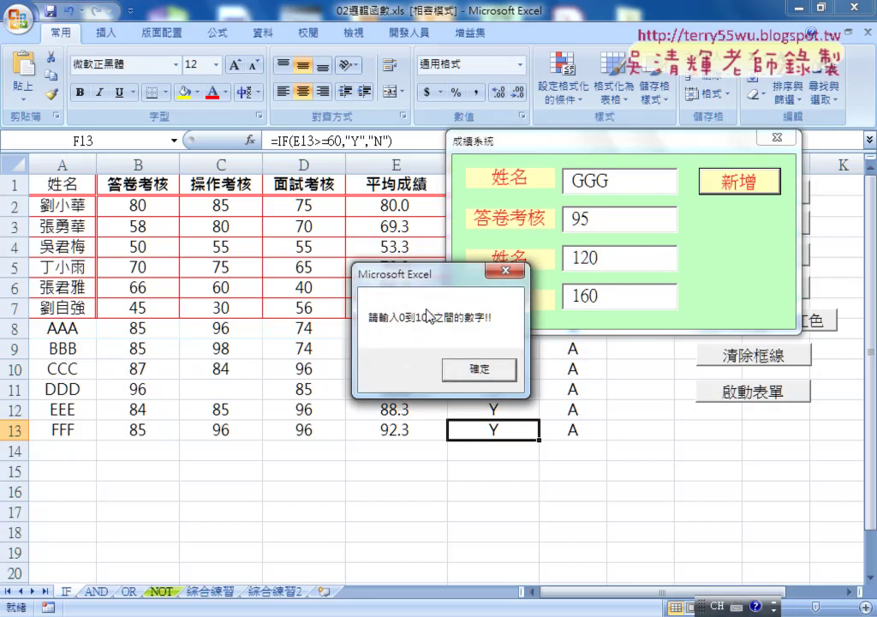
{"action": "left_click_drag", "start_coordinate": [431, 315], "coordinate": [362, 265]}
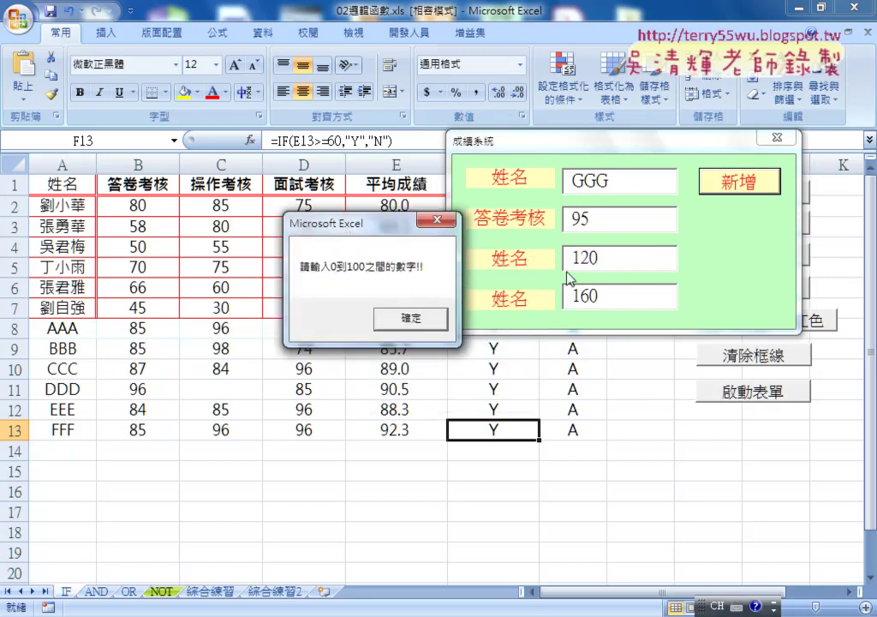
{"action": "left_click", "coordinate": [428, 322]}
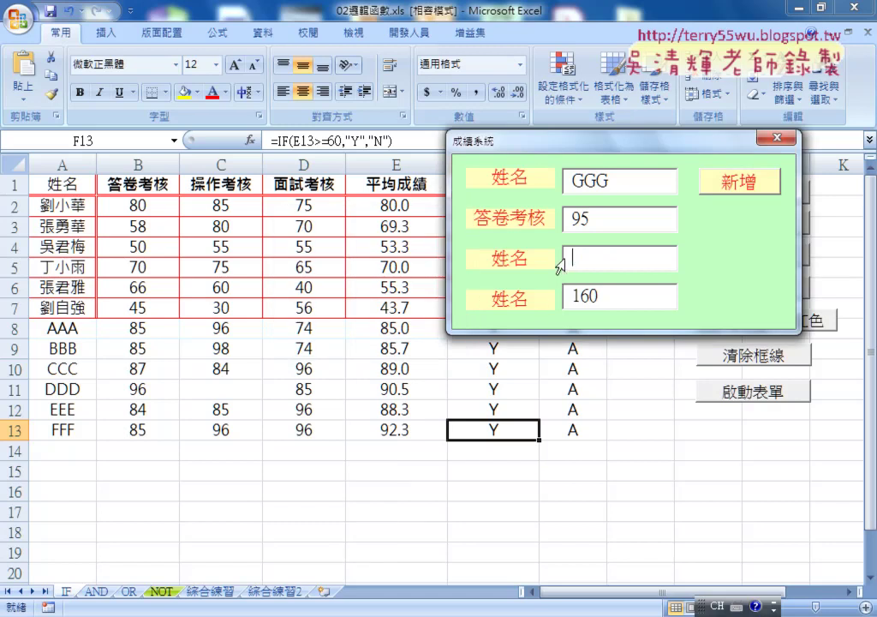
{"action": "type", "text": "20"}
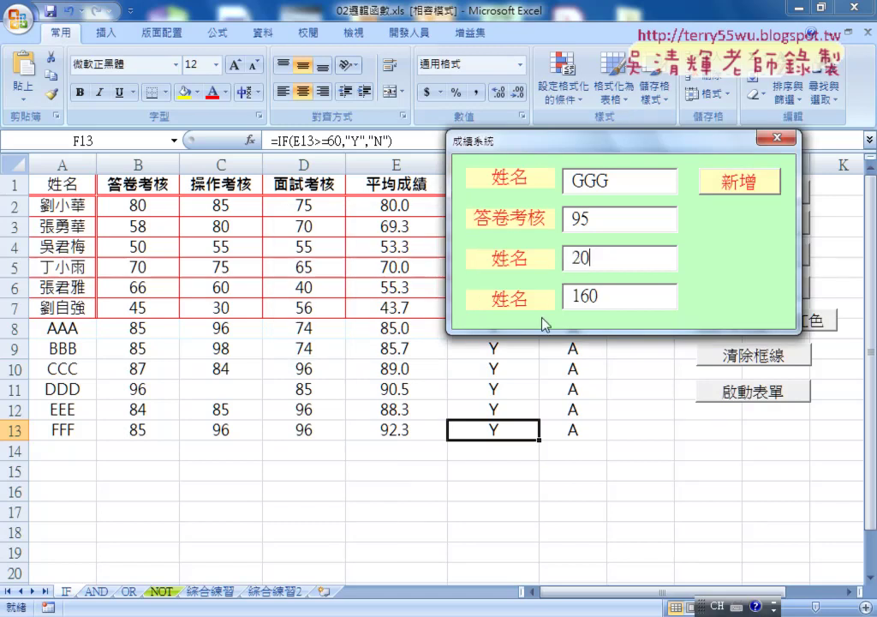
{"action": "left_click", "coordinate": [738, 181]}
{"action": "left_click", "coordinate": [482, 374]}
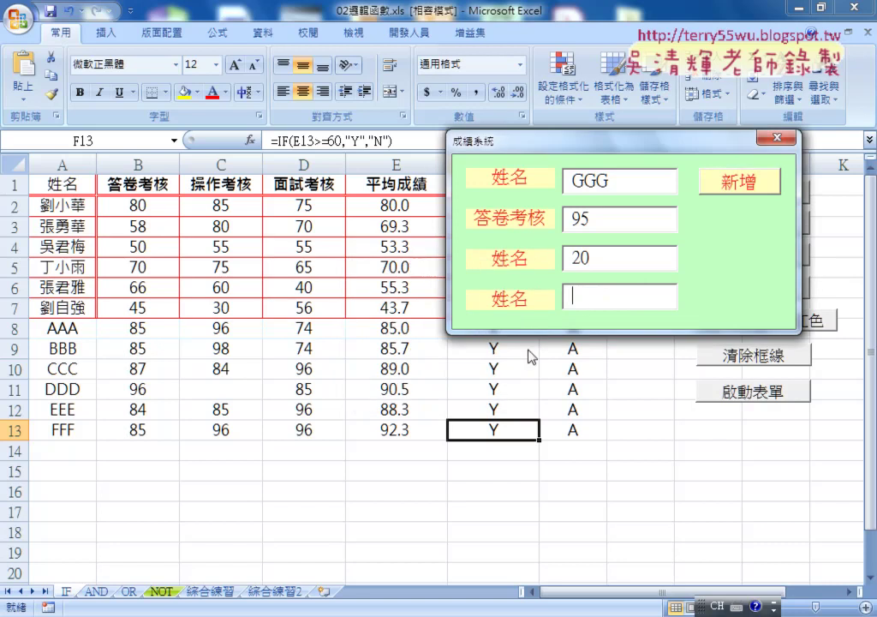
Step: Replace the last score with AA and confirm the form rejects the non-numeric value
{"action": "type", "text": "6"}
{"action": "type", "text": "0"}
{"action": "left_click_drag", "start_coordinate": [593, 300], "coordinate": [559, 299]}
{"action": "type", "text": "AA"}
{"action": "left_click", "coordinate": [737, 182]}
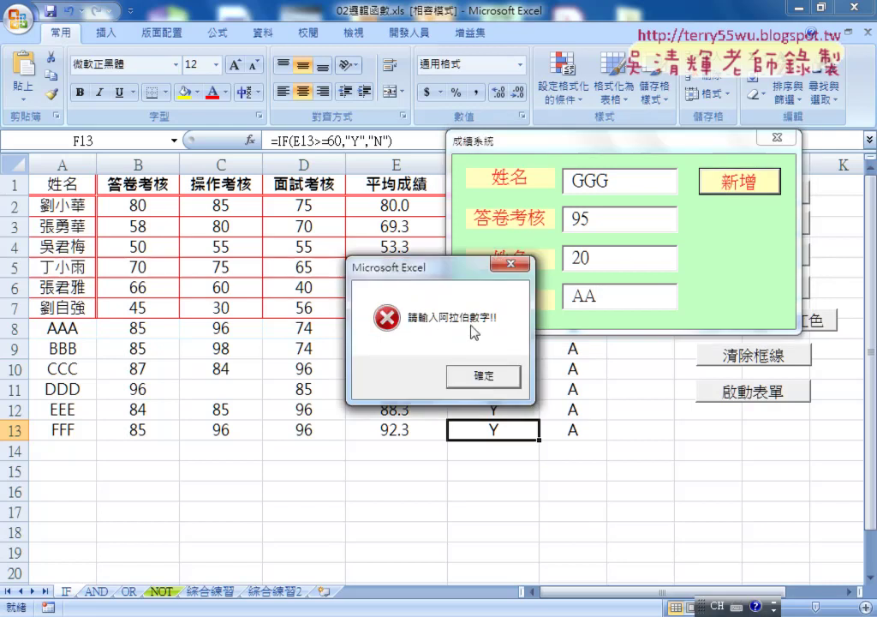
{"action": "left_click", "coordinate": [483, 377]}
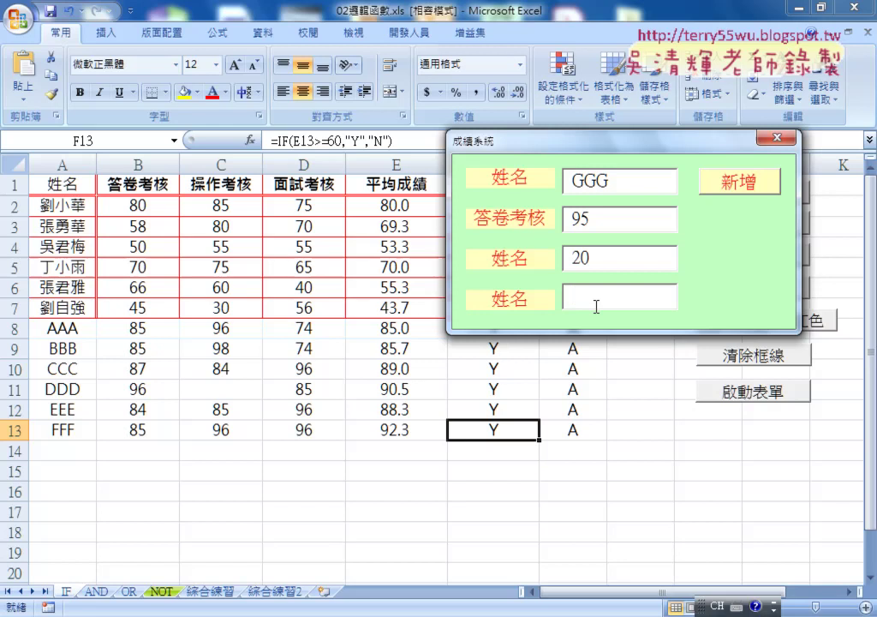
Step: Give GGG a last score of 30, add the record to row 14, and move the form up
{"action": "type", "text": "30"}
{"action": "left_click", "coordinate": [738, 189]}
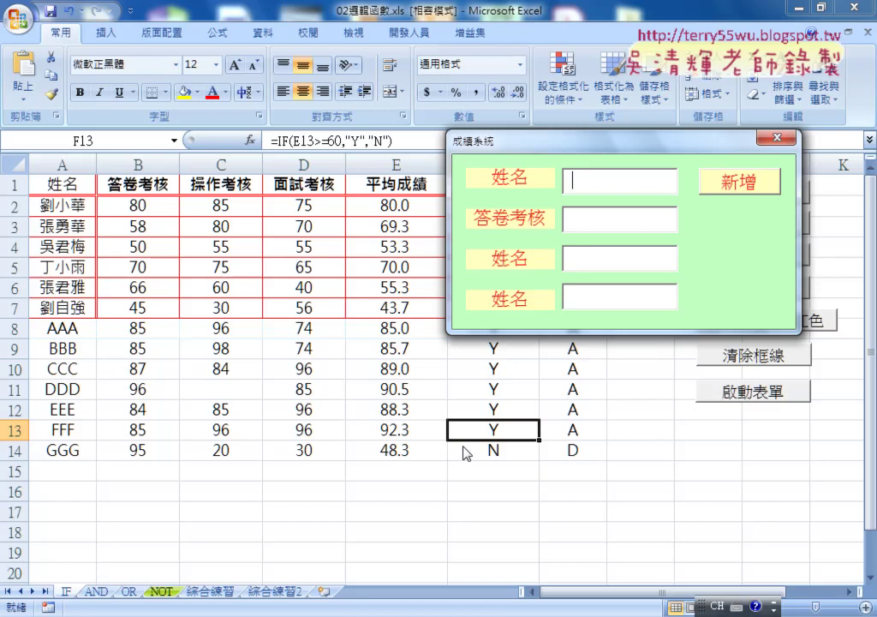
{"action": "left_click_drag", "start_coordinate": [566, 156], "coordinate": [502, 58]}
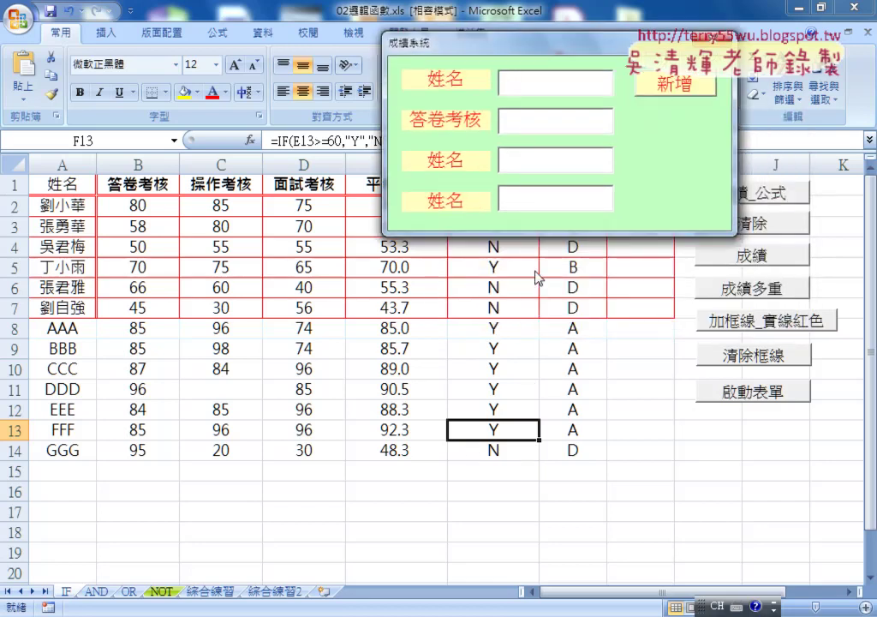
Step: Enter student HHH with scores 85, 51 and 62 in the form
{"action": "left_click", "coordinate": [509, 199]}
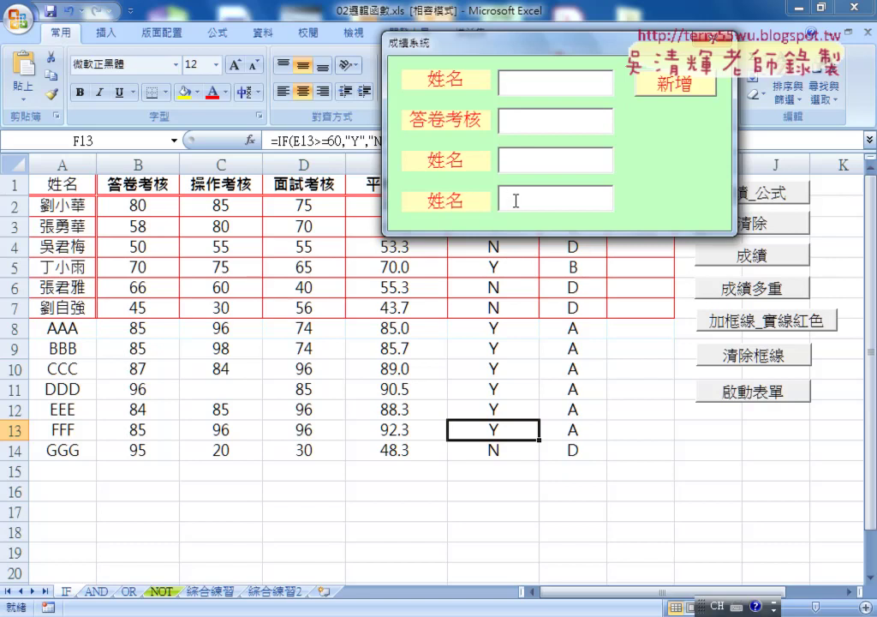
{"action": "left_click", "coordinate": [533, 81]}
{"action": "type", "text": "HHH"}
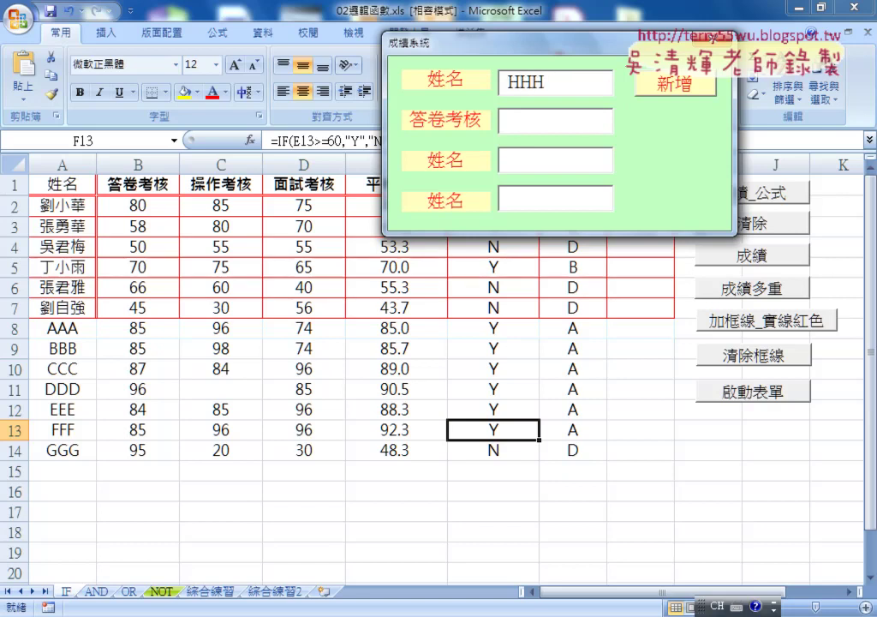
{"action": "key", "text": "Tab"}
{"action": "type", "text": "85"}
{"action": "key", "text": "Tab"}
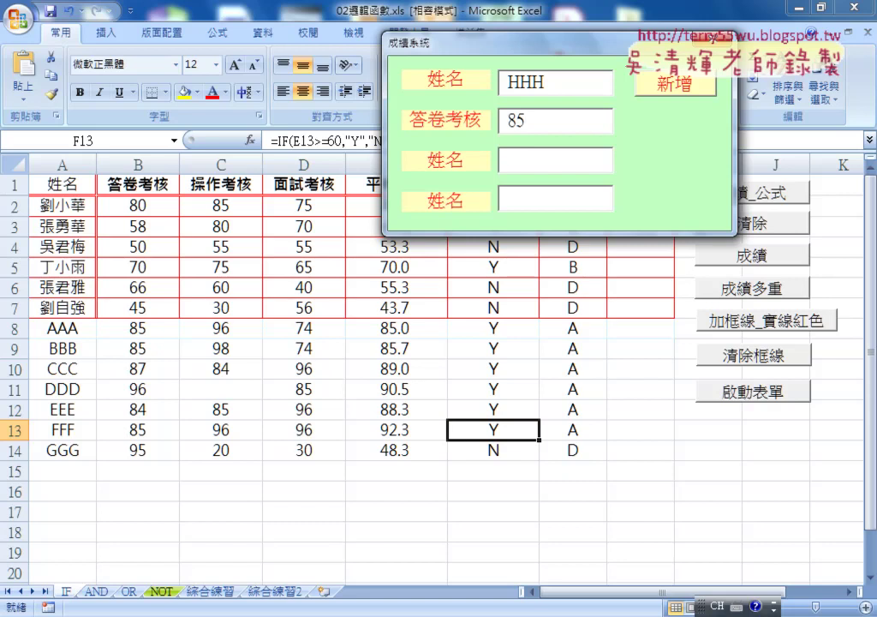
{"action": "type", "text": "51"}
{"action": "key", "text": "Tab"}
{"action": "type", "text": "62"}
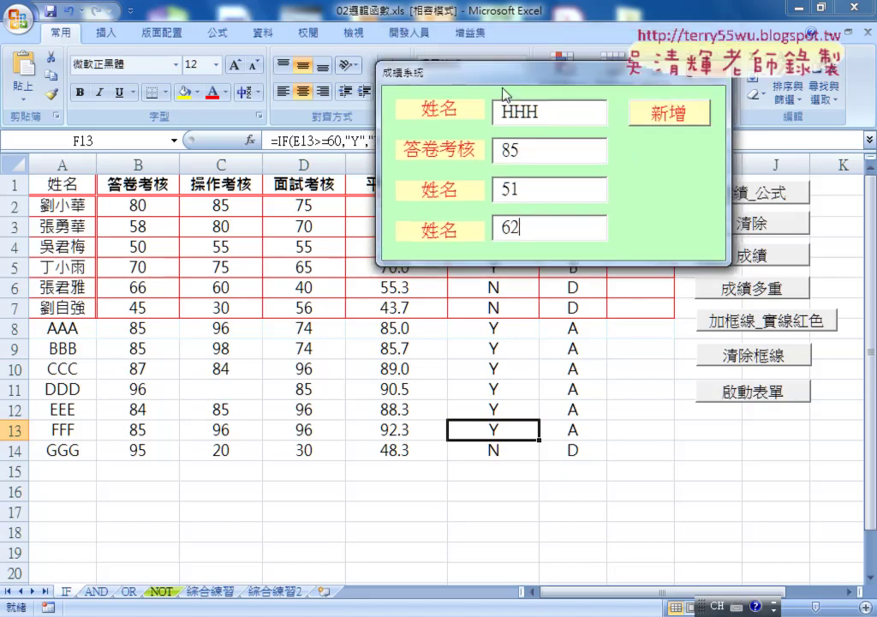
{"action": "left_click_drag", "start_coordinate": [512, 60], "coordinate": [426, 237]}
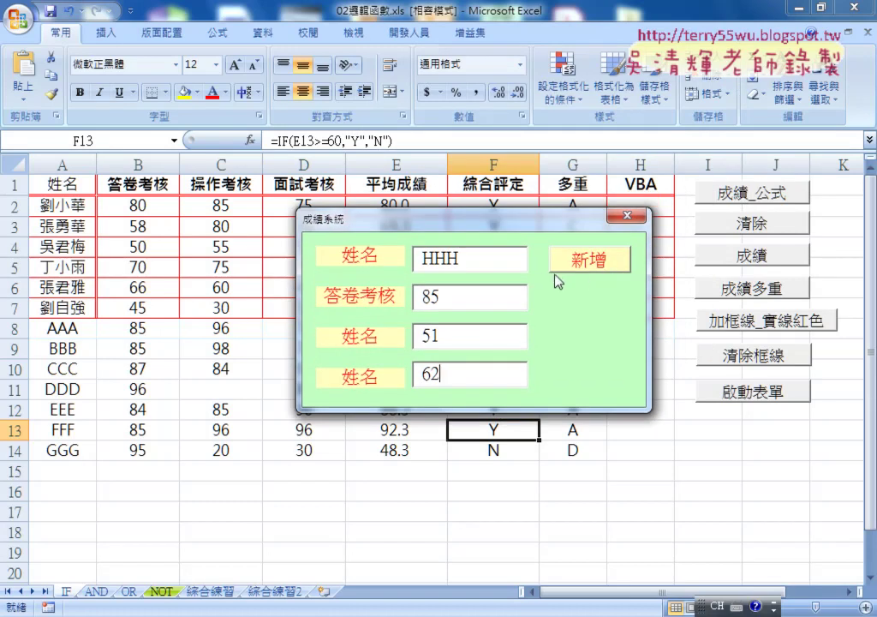
{"action": "double_click", "coordinate": [440, 374]}
{"action": "left_click", "coordinate": [445, 375]}
{"action": "left_click_drag", "start_coordinate": [553, 213], "coordinate": [647, 96]}
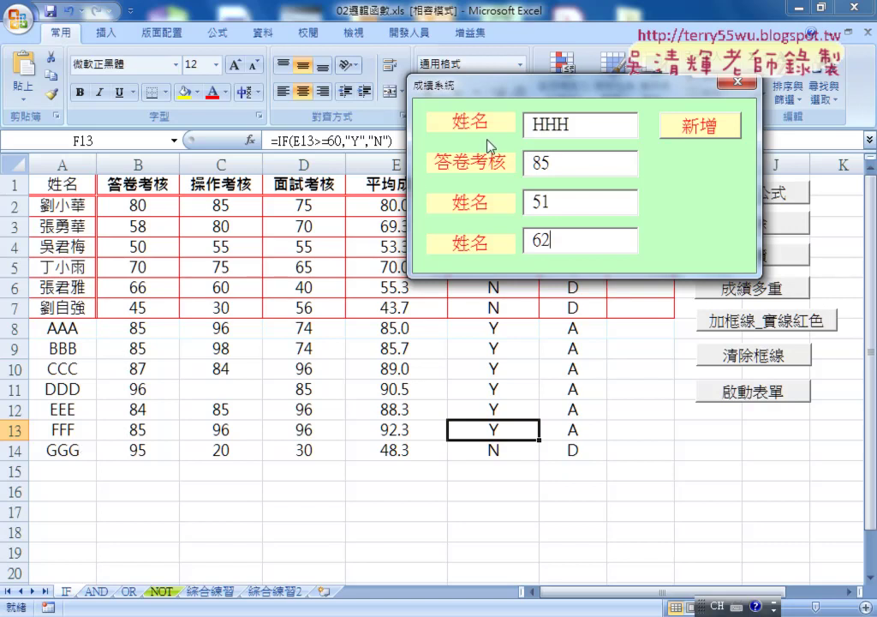
{"action": "left_click_drag", "start_coordinate": [502, 95], "coordinate": [326, 229]}
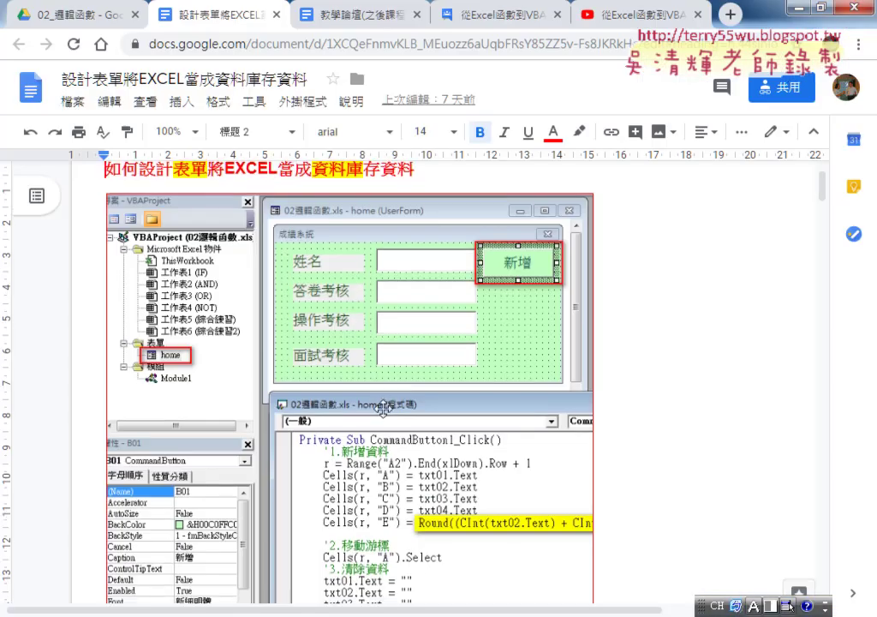
Step: Scroll back and forth through the Google Docs VBA add-row notes, highlighting one line
{"action": "scroll", "coordinate": [385, 408], "scroll_direction": "down", "scroll_amount": 5}
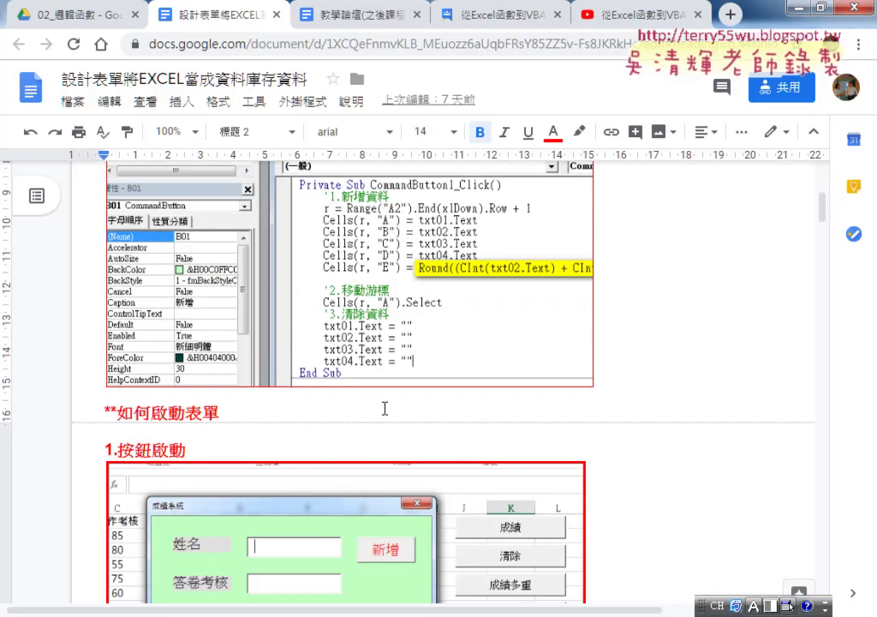
{"action": "scroll", "coordinate": [385, 408], "scroll_direction": "down", "scroll_amount": 5}
{"action": "scroll", "coordinate": [383, 409], "scroll_direction": "up", "scroll_amount": 1}
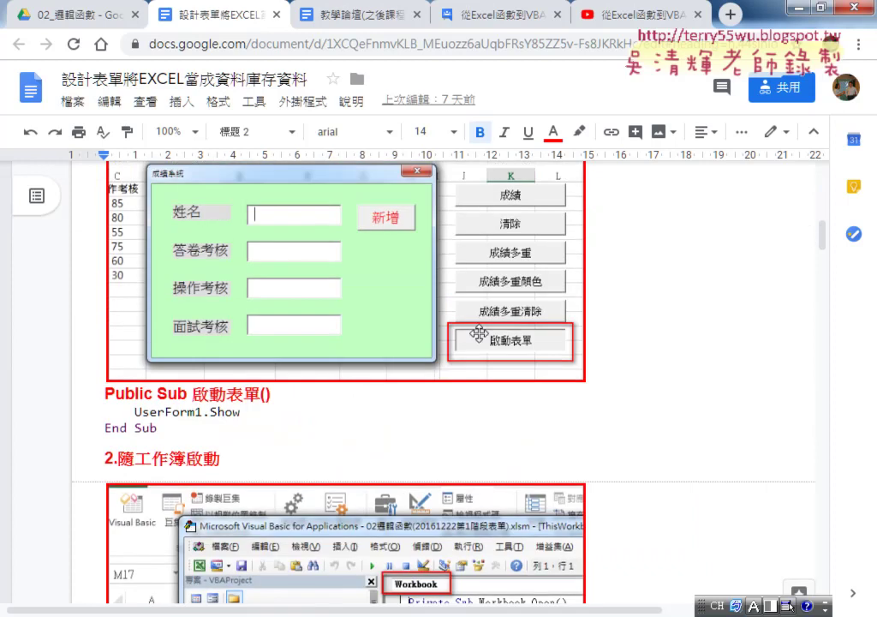
{"action": "scroll", "coordinate": [470, 333], "scroll_direction": "down", "scroll_amount": 5}
{"action": "scroll", "coordinate": [470, 333], "scroll_direction": "up", "scroll_amount": 2}
{"action": "scroll", "coordinate": [385, 343], "scroll_direction": "up", "scroll_amount": 1}
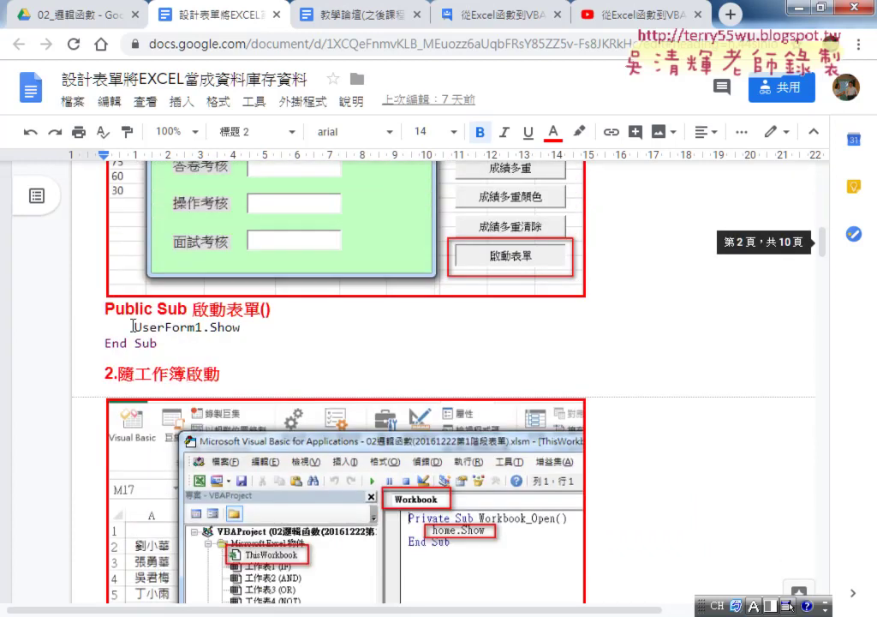
{"action": "left_click_drag", "start_coordinate": [132, 325], "coordinate": [290, 328]}
{"action": "scroll", "coordinate": [365, 363], "scroll_direction": "down", "scroll_amount": 1}
{"action": "scroll", "coordinate": [365, 363], "scroll_direction": "down", "scroll_amount": 8}
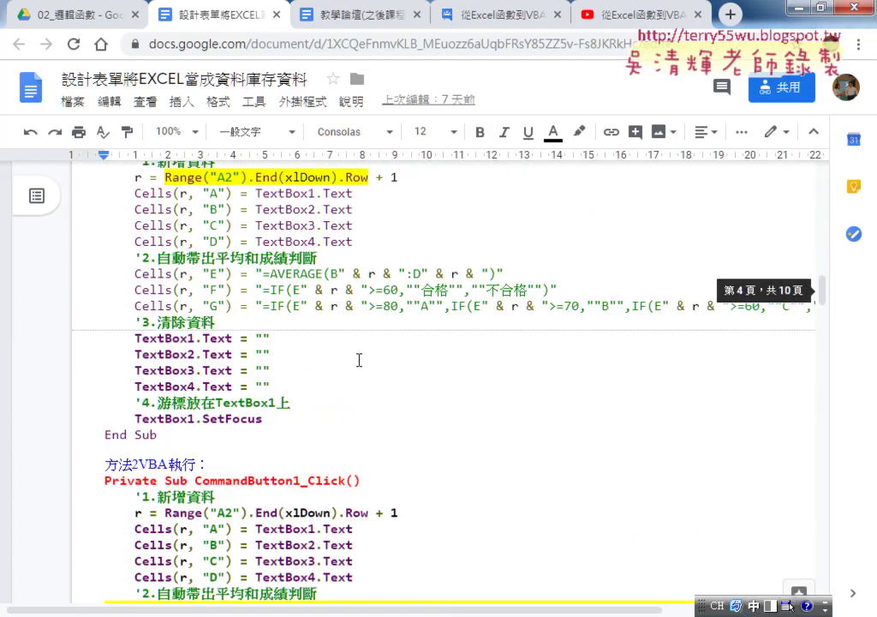
{"action": "scroll", "coordinate": [360, 360], "scroll_direction": "up", "scroll_amount": 3}
{"action": "scroll", "coordinate": [214, 340], "scroll_direction": "down", "scroll_amount": 1}
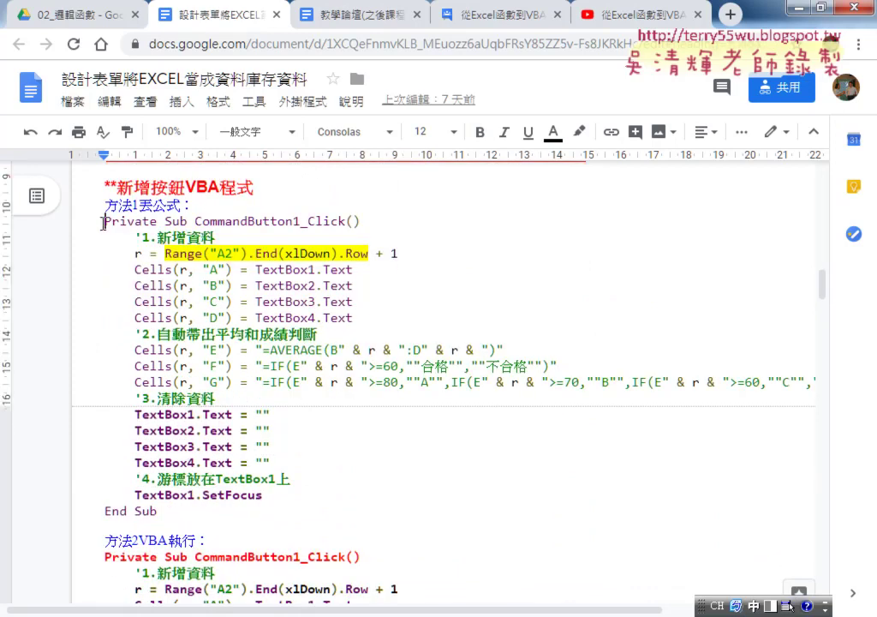
Step: Select the macro code, from the pass/fail IF formula through the whole macro body
{"action": "left_click", "coordinate": [353, 399]}
{"action": "left_click_drag", "start_coordinate": [263, 365], "coordinate": [544, 367]}
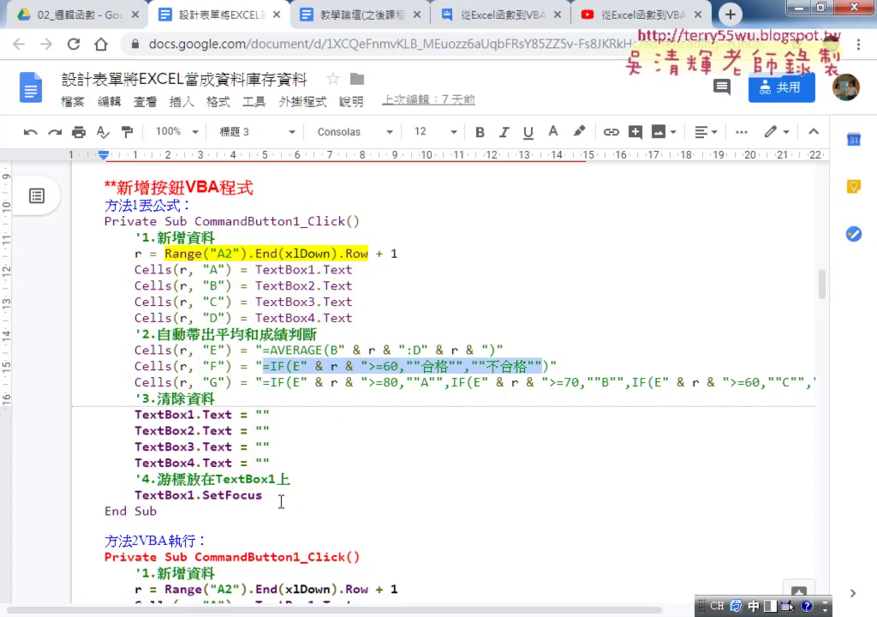
{"action": "left_click_drag", "start_coordinate": [263, 495], "coordinate": [51, 382]}
{"action": "left_click_drag", "start_coordinate": [48, 322], "coordinate": [34, 237]}
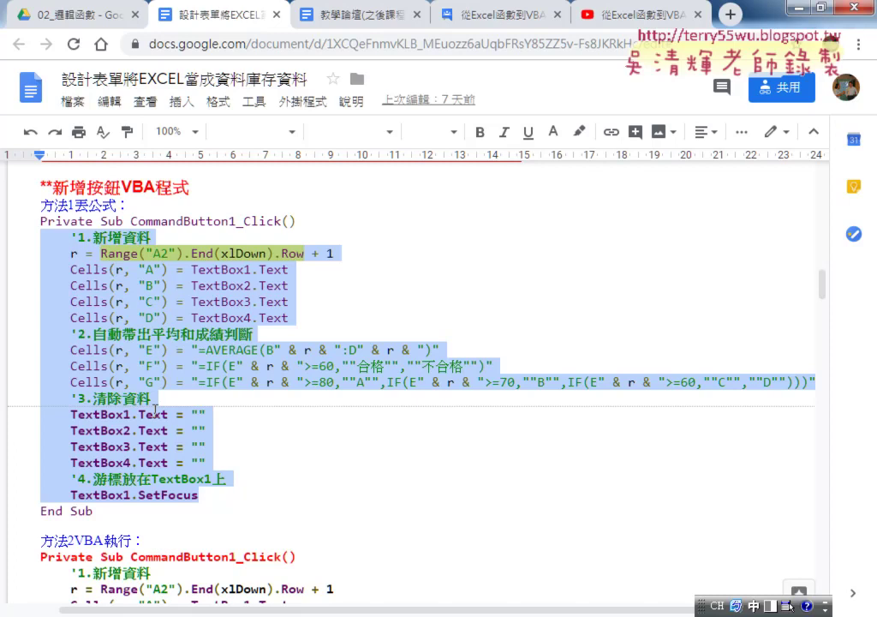
Step: Scroll to the end of the notes and view the YouTube playlist of lessons 01–10
{"action": "scroll", "coordinate": [235, 440], "scroll_direction": "down", "scroll_amount": 2}
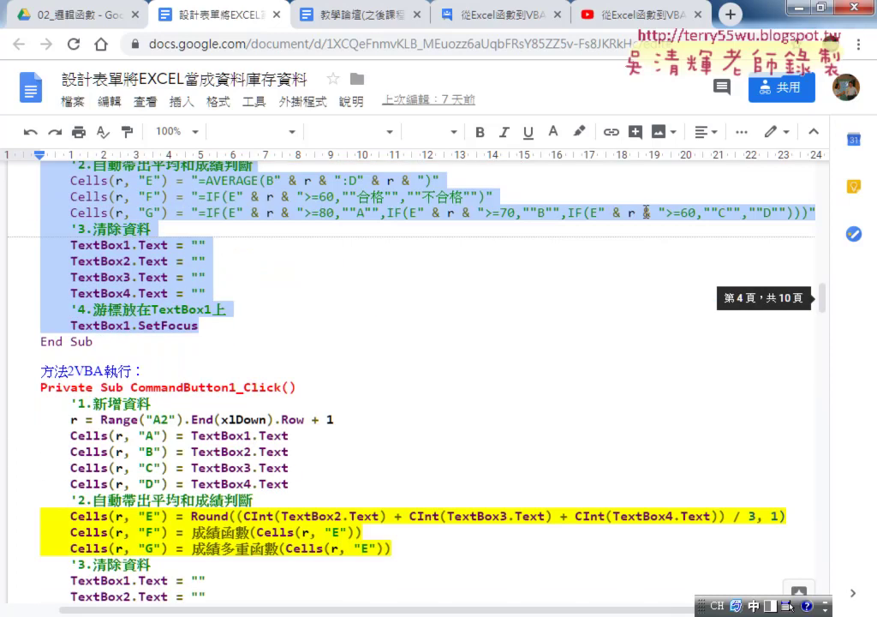
{"action": "scroll", "coordinate": [599, 274], "scroll_direction": "down", "scroll_amount": 1}
{"action": "scroll", "coordinate": [432, 406], "scroll_direction": "down", "scroll_amount": 1}
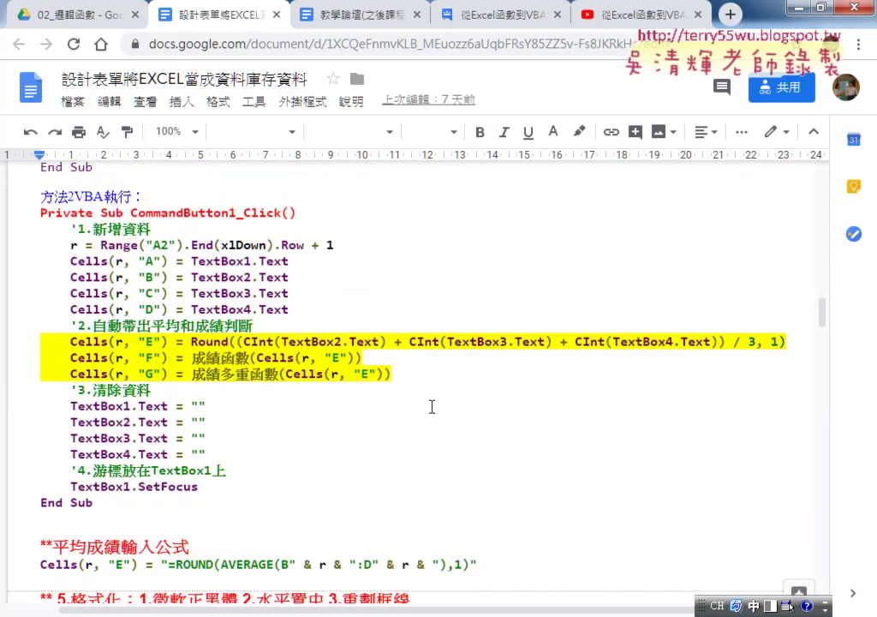
{"action": "scroll", "coordinate": [432, 406], "scroll_direction": "down", "scroll_amount": 4}
{"action": "scroll", "coordinate": [437, 402], "scroll_direction": "down", "scroll_amount": 1}
{"action": "scroll", "coordinate": [437, 402], "scroll_direction": "down", "scroll_amount": 3}
{"action": "scroll", "coordinate": [439, 397], "scroll_direction": "down", "scroll_amount": 1}
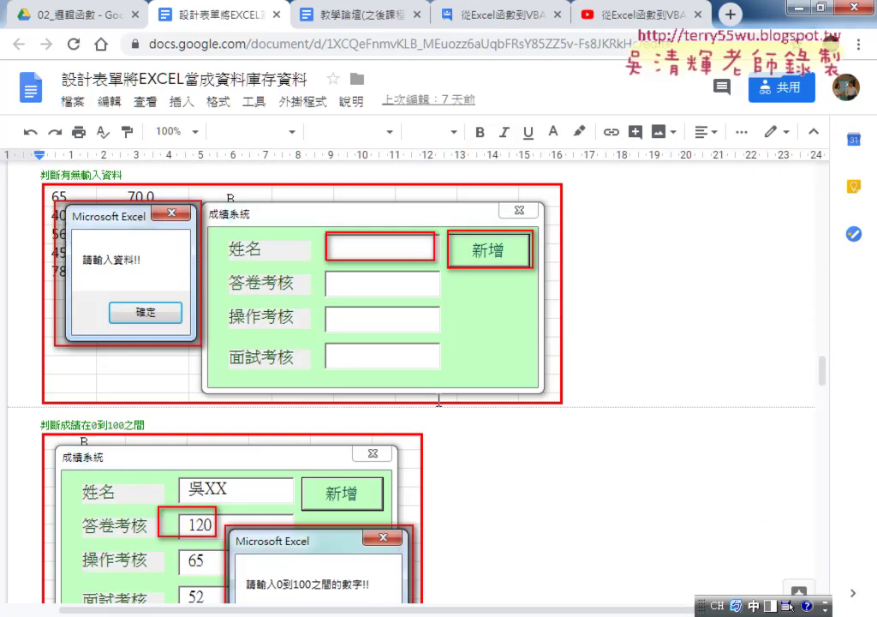
{"action": "scroll", "coordinate": [438, 399], "scroll_direction": "down", "scroll_amount": 3}
{"action": "scroll", "coordinate": [439, 400], "scroll_direction": "down", "scroll_amount": 3}
{"action": "scroll", "coordinate": [438, 399], "scroll_direction": "down", "scroll_amount": 1}
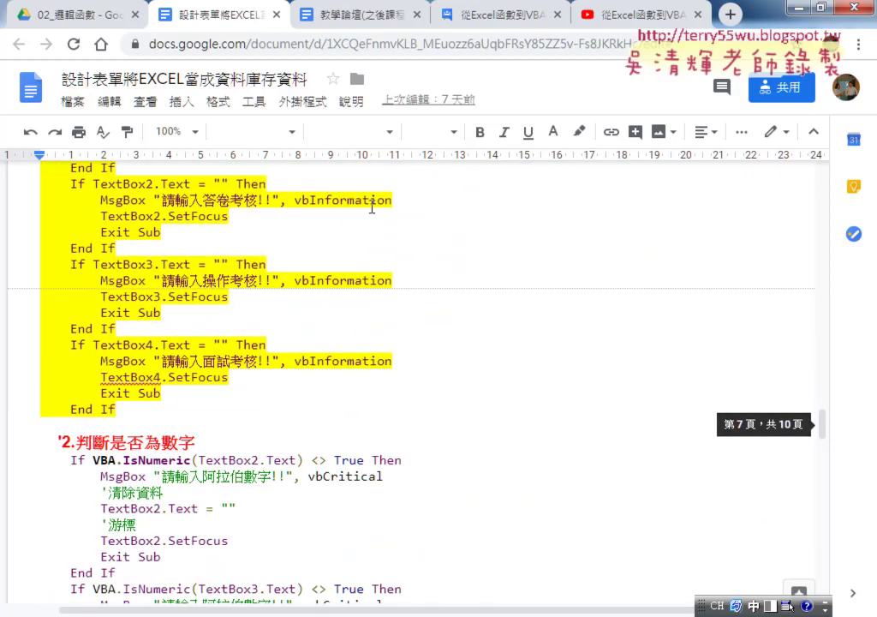
{"action": "left_click", "coordinate": [627, 16]}
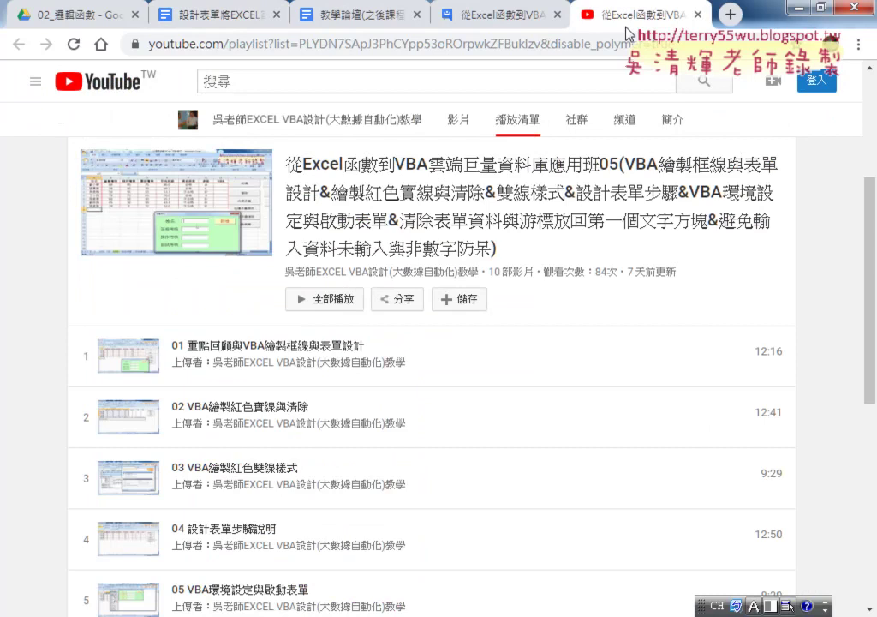
{"action": "scroll", "coordinate": [501, 328], "scroll_direction": "down", "scroll_amount": 2}
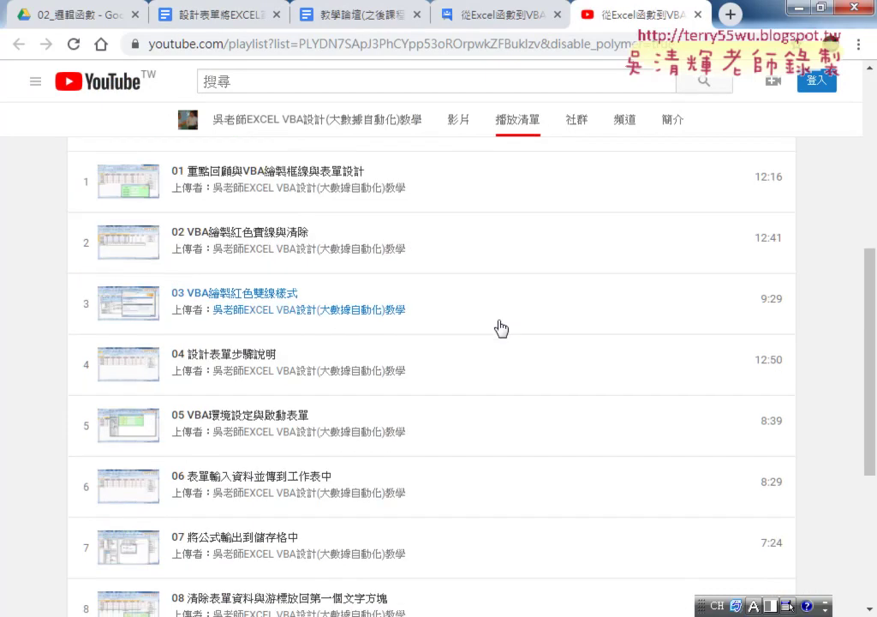
{"action": "scroll", "coordinate": [501, 327], "scroll_direction": "down", "scroll_amount": 2}
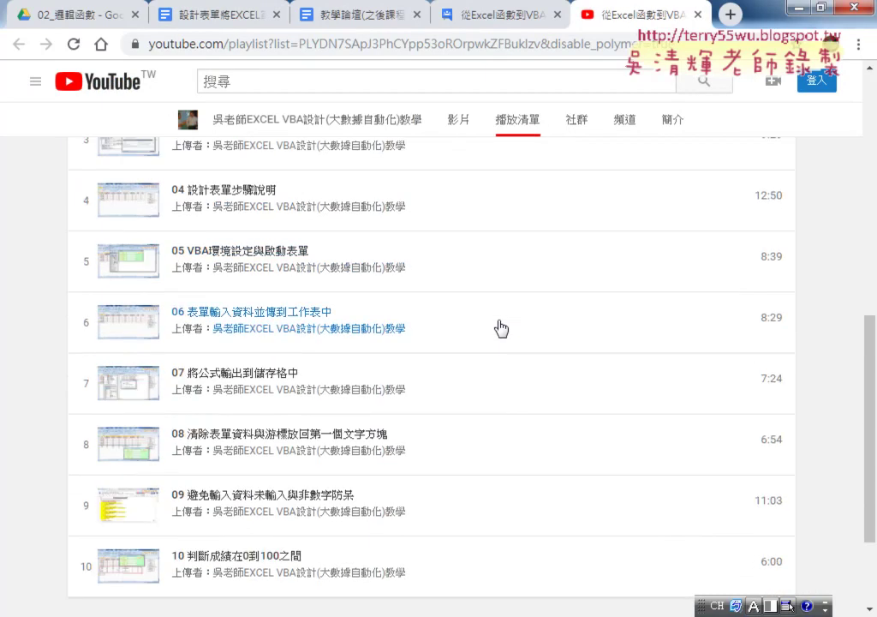
Step: Return to the 02邏輯函數.xls workbook, where HHH's scores 85, 51, 62 await submission
{"action": "mouse_move", "coordinate": [288, 615]}
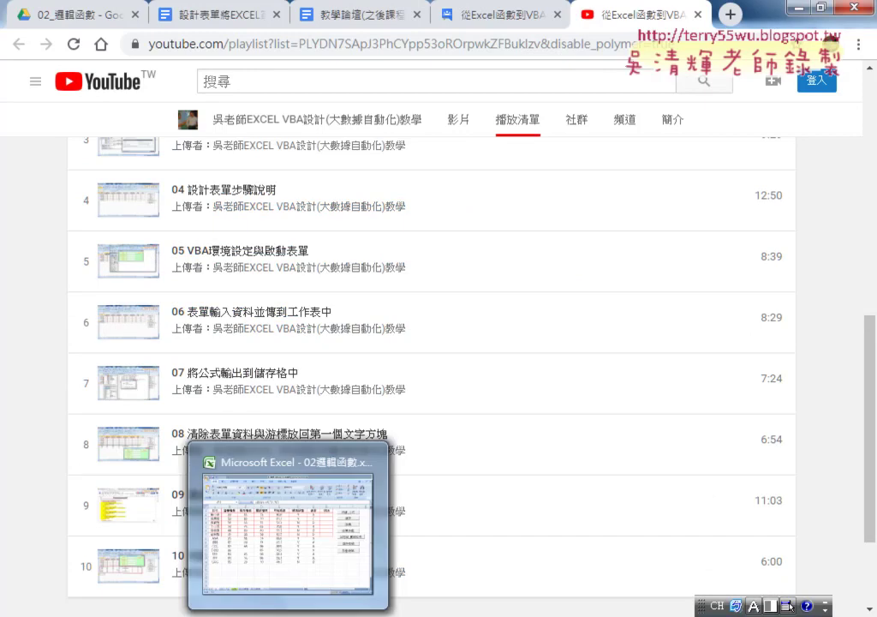
{"action": "left_click", "coordinate": [289, 580]}
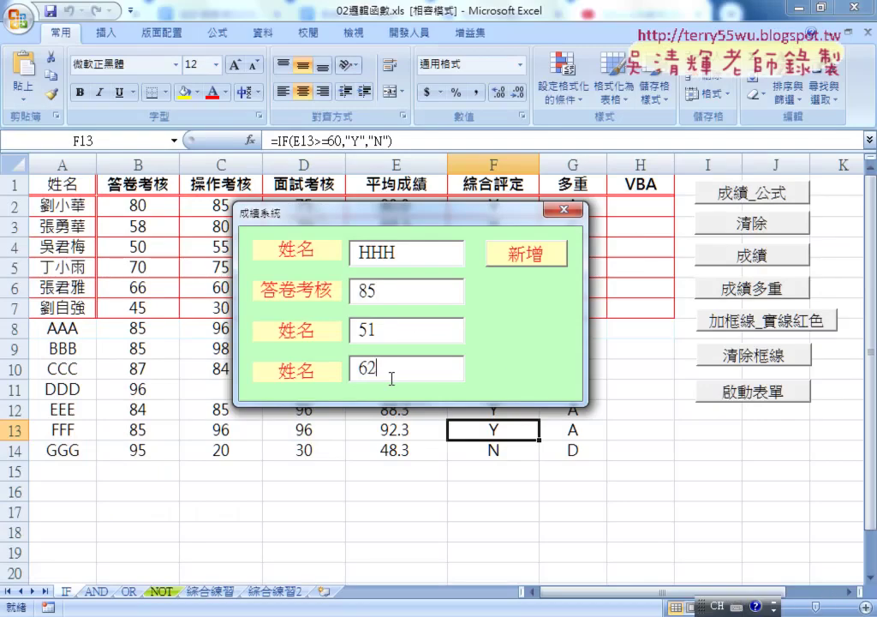